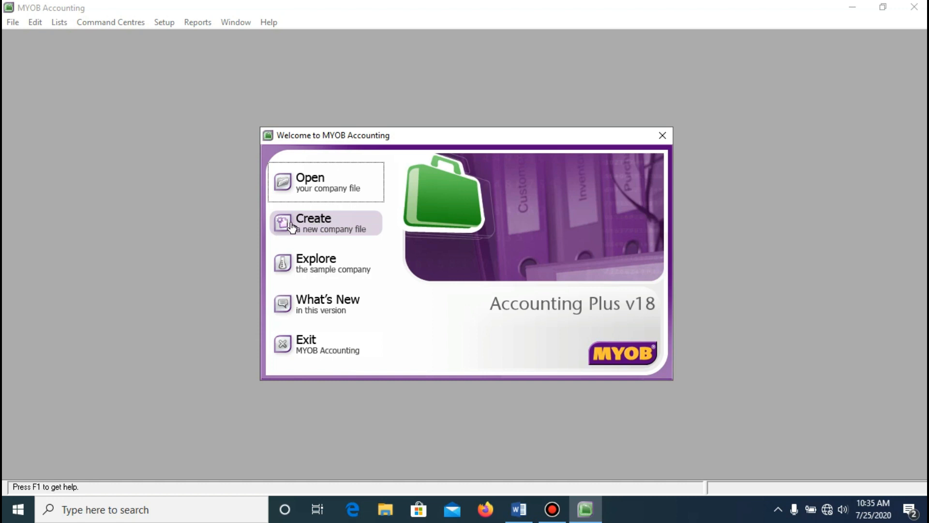
# Open the existing company file UD_ BUANA.myo from the compreees folder.
pyautogui.click(322, 183)
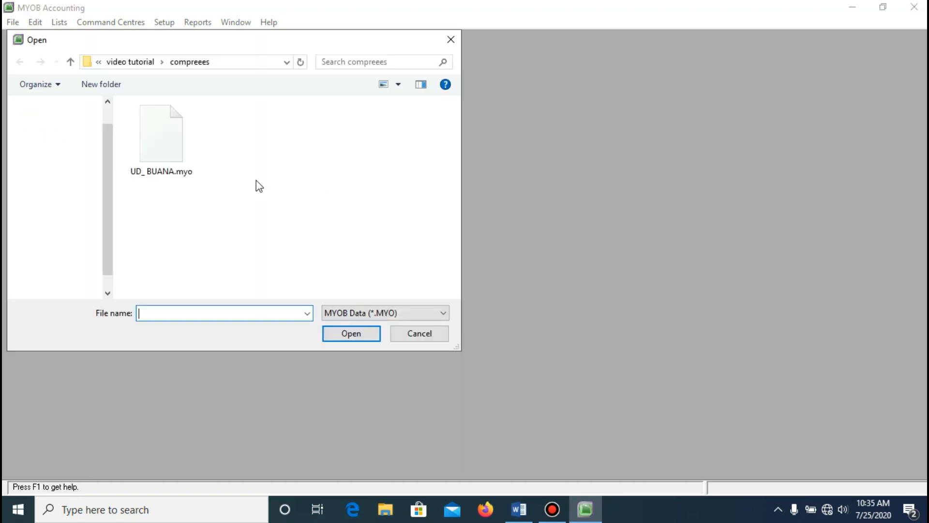
pyautogui.click(188, 63)
pyautogui.click(157, 128)
pyautogui.click(338, 334)
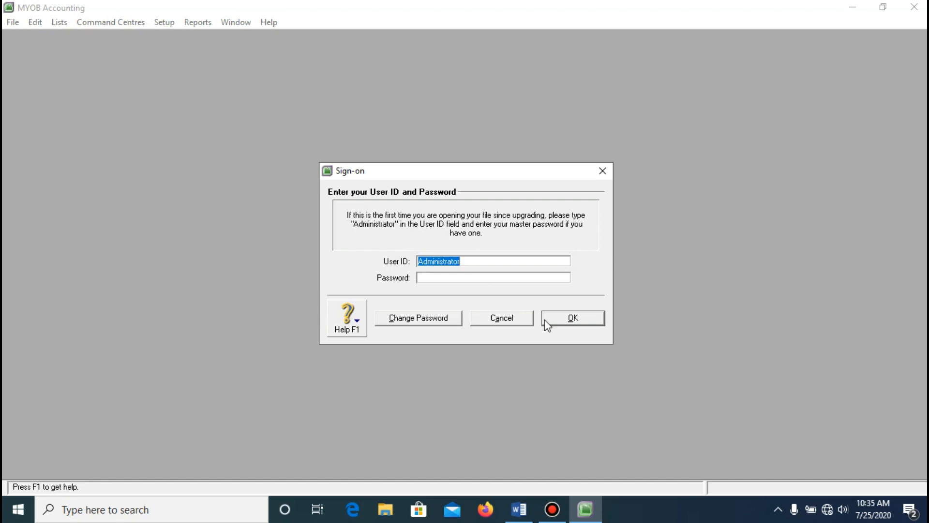
# Sign on as Administrator without running data verification, and maximize the Command Centre.
pyautogui.click(594, 318)
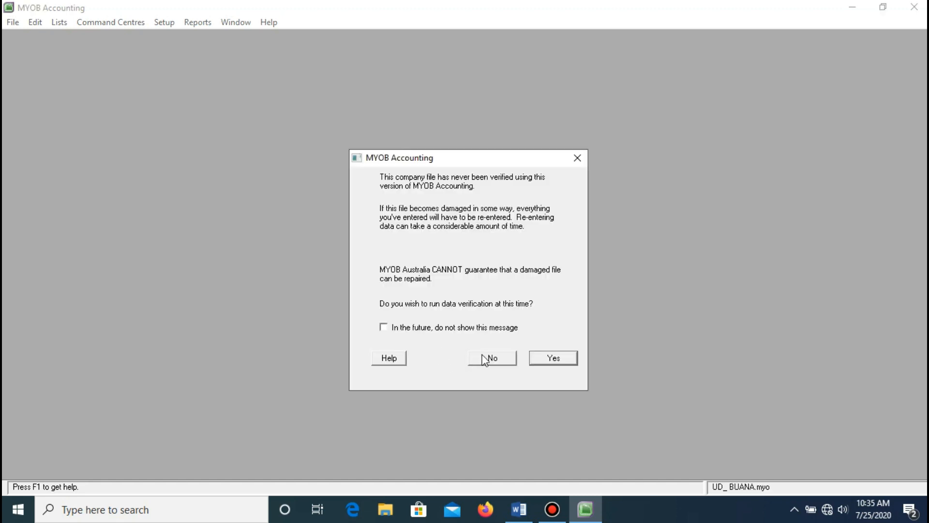
pyautogui.click(484, 355)
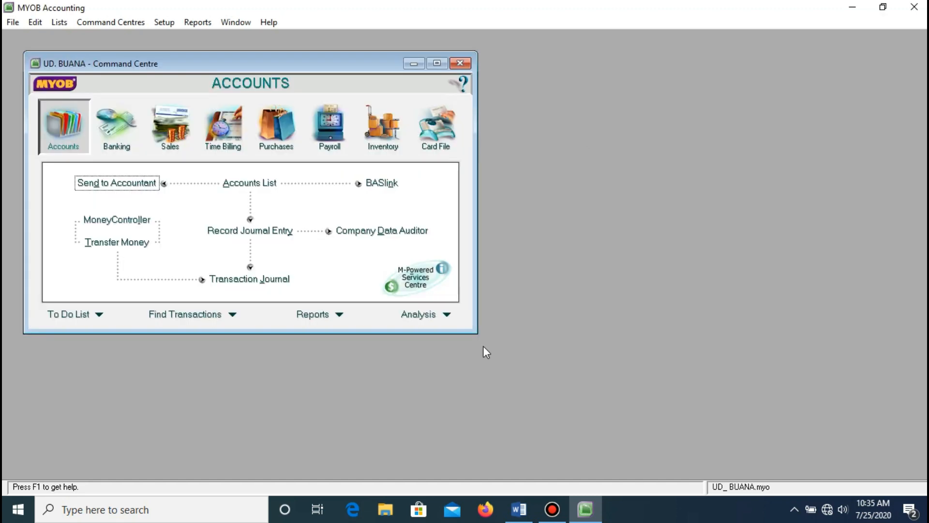
pyautogui.click(437, 64)
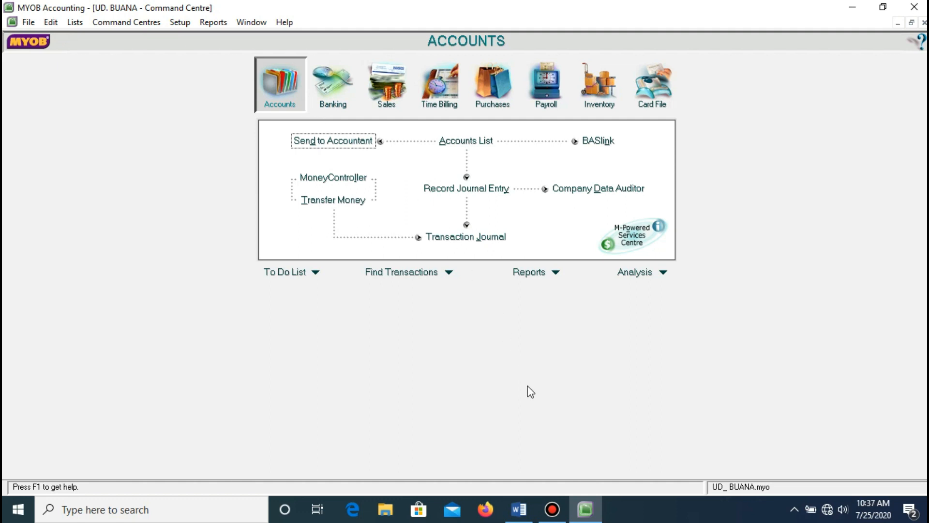
# Switch to the Word document 6021-P3-SPK-Komputer Akuntansi and review its DAFTAR AKUN list from Current Assets through Other Expenses and Losses.
pyautogui.click(519, 510)
pyautogui.scroll(9, 529, 304)
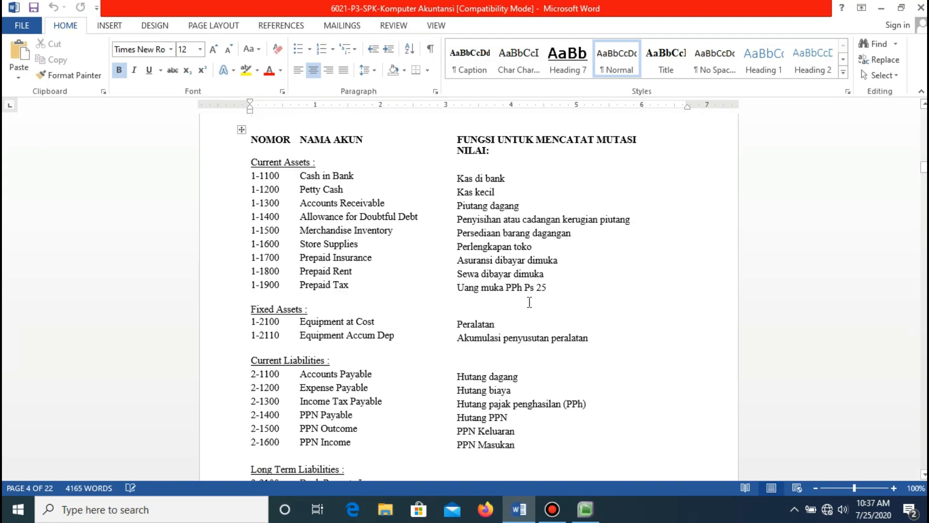
pyautogui.scroll(-2, 530, 302)
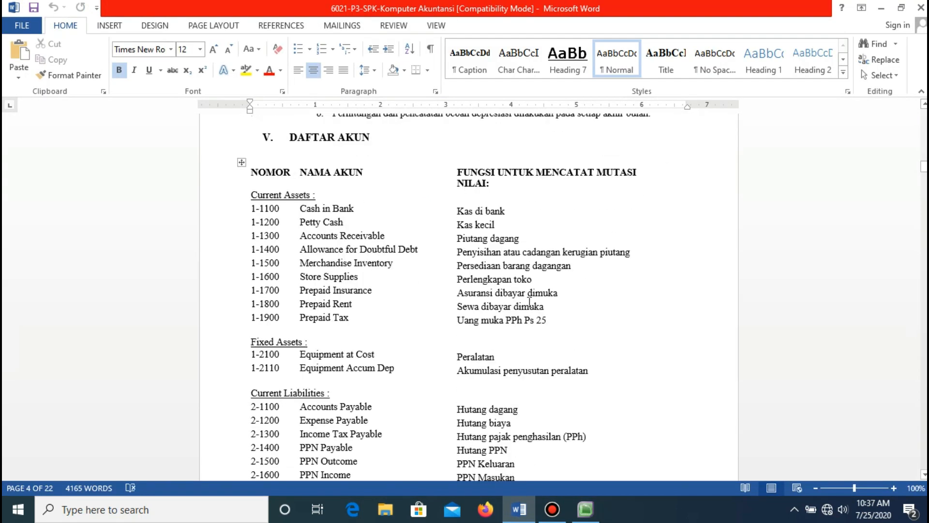
pyautogui.scroll(-4, 458, 215)
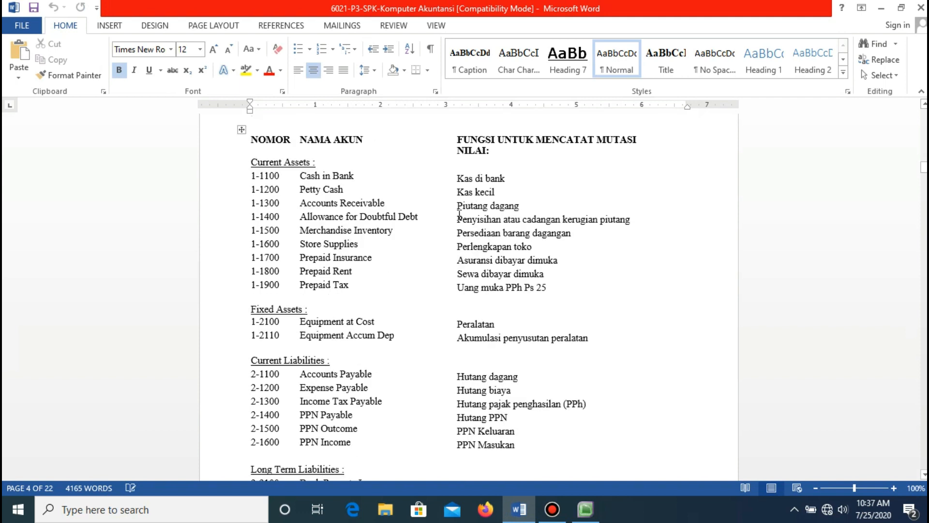
pyautogui.scroll(-5, 458, 214)
pyautogui.scroll(3, 459, 217)
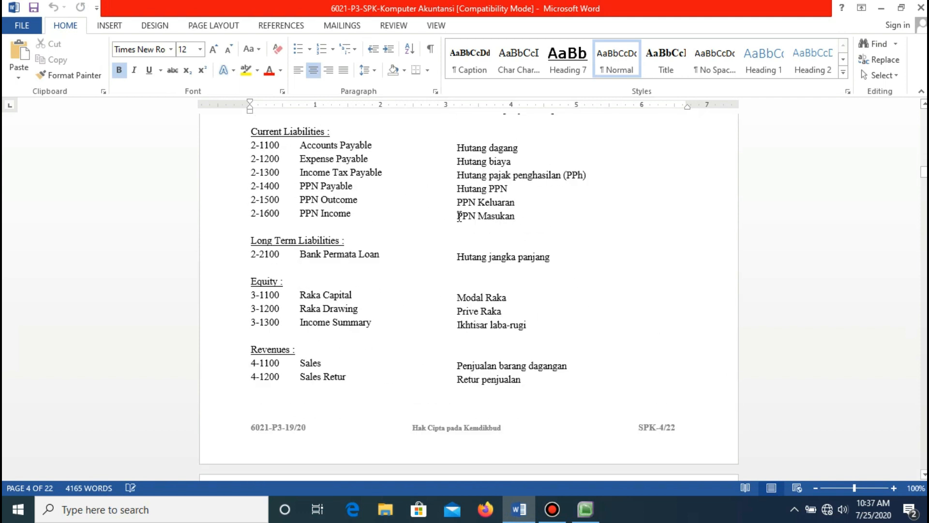
pyautogui.scroll(-5, 460, 221)
pyautogui.scroll(-5, 460, 218)
pyautogui.scroll(-6, 460, 217)
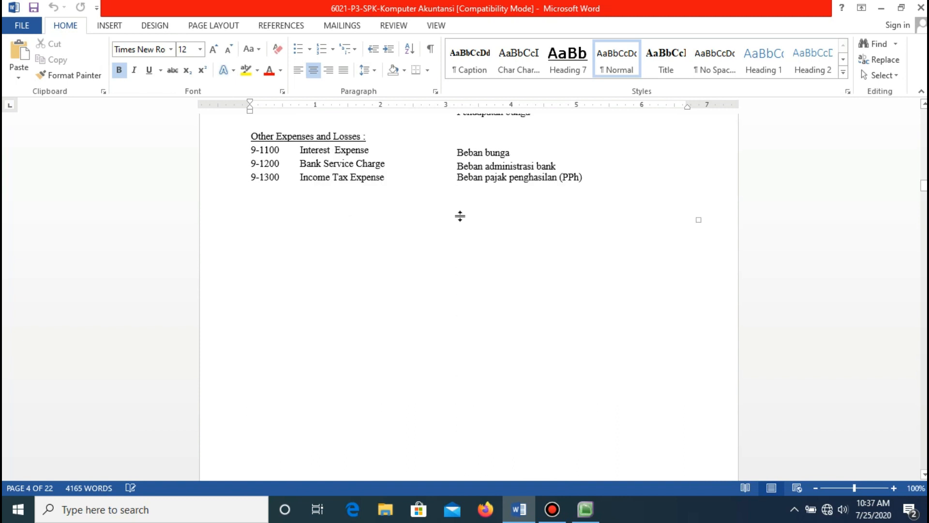
pyautogui.scroll(4, 460, 217)
pyautogui.scroll(3, 461, 217)
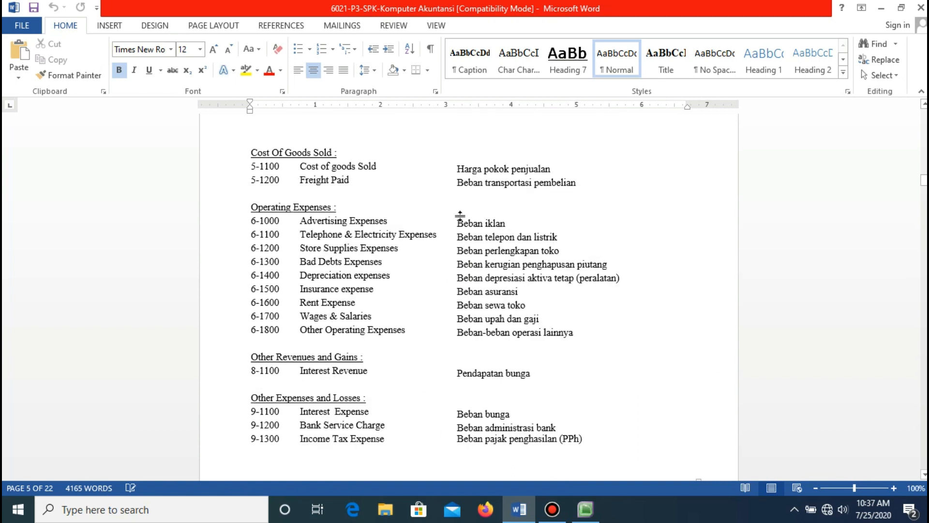
pyautogui.scroll(10, 460, 214)
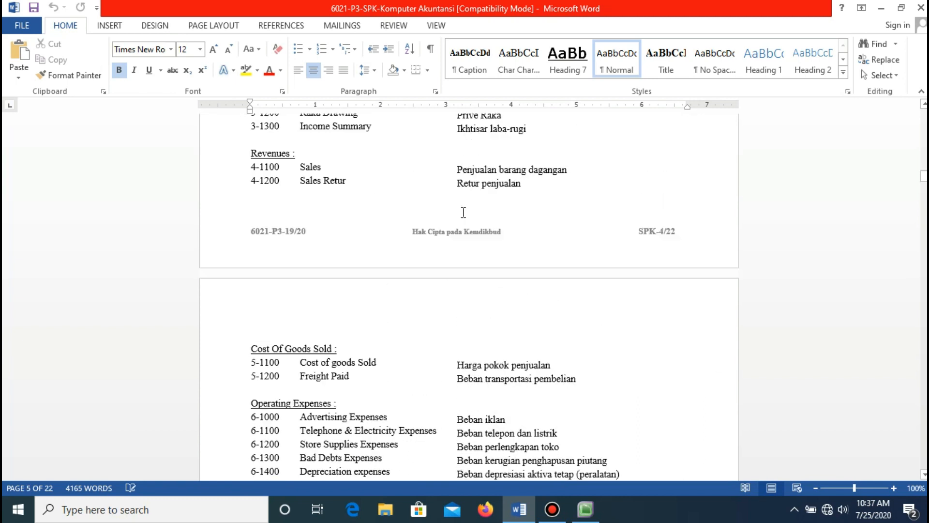
pyautogui.scroll(9, 463, 212)
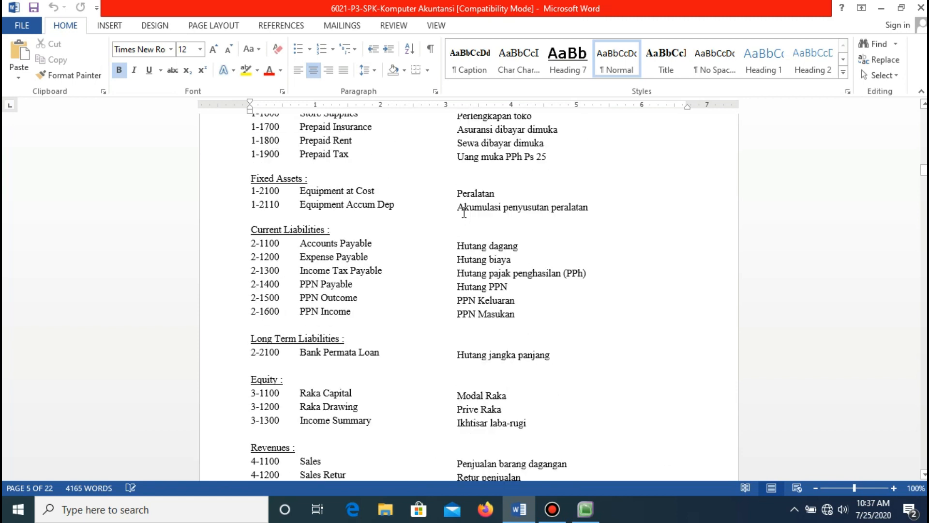
pyautogui.scroll(-1, 464, 212)
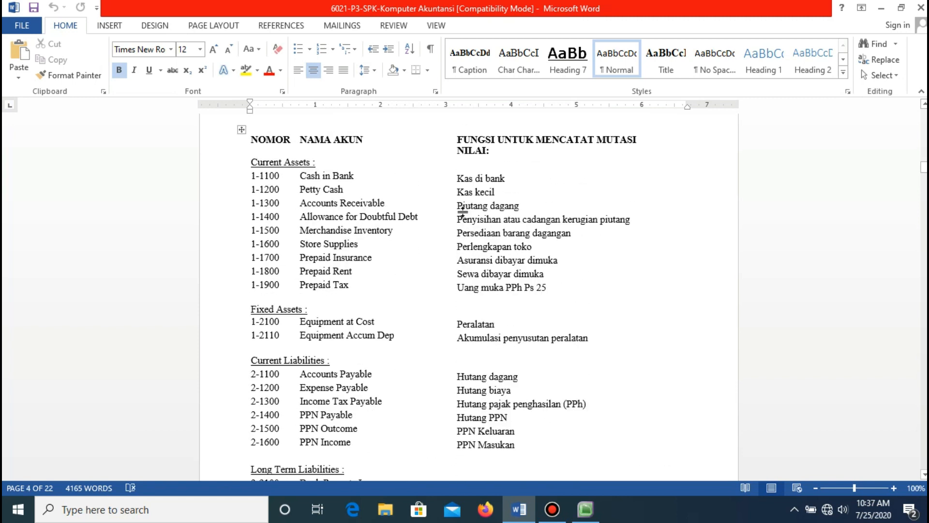
pyautogui.scroll(-6, 463, 211)
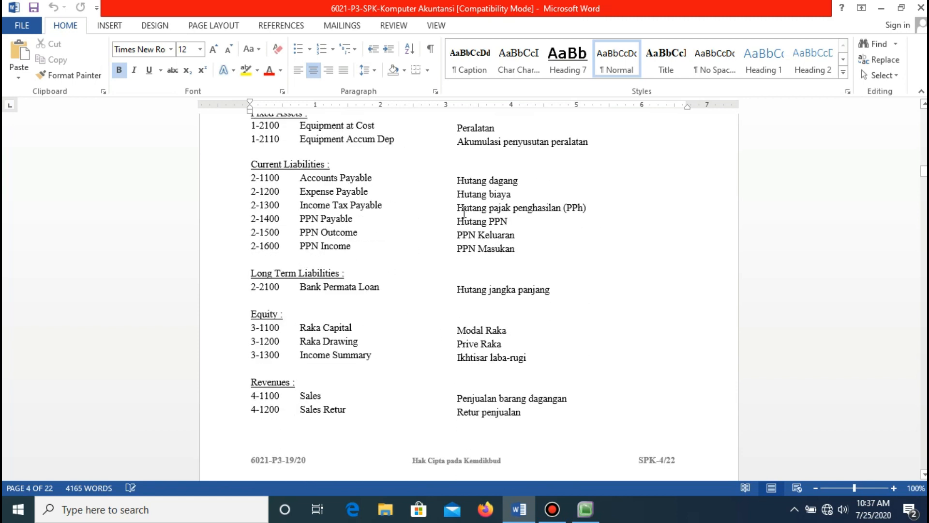
# Open the Excel workbook "daftar akun ex - Copy" from the video tutorial folder on the Desktop.
pyautogui.click(386, 516)
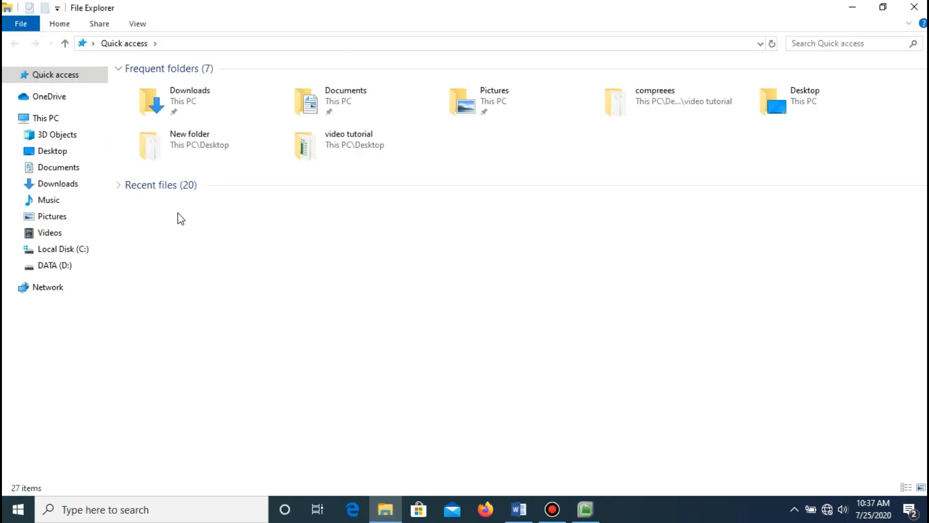
pyautogui.click(59, 152)
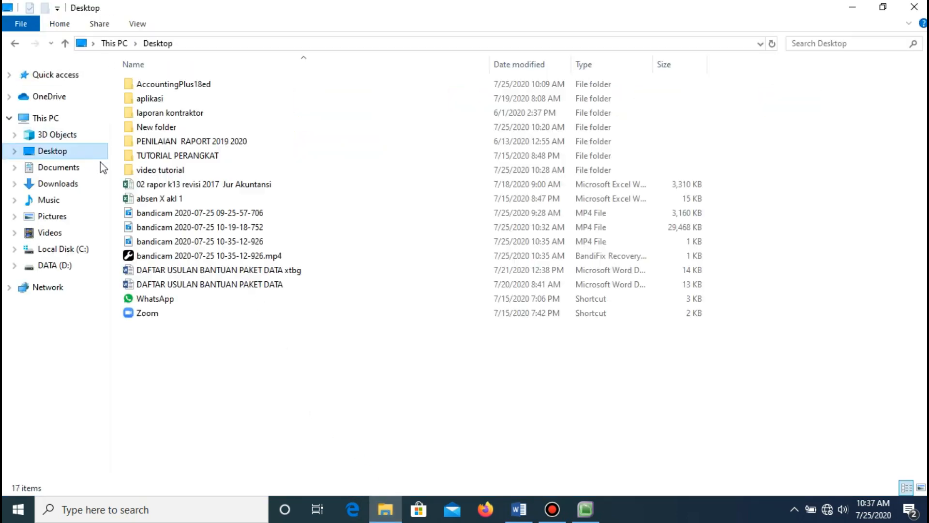
pyautogui.doubleClick(162, 170)
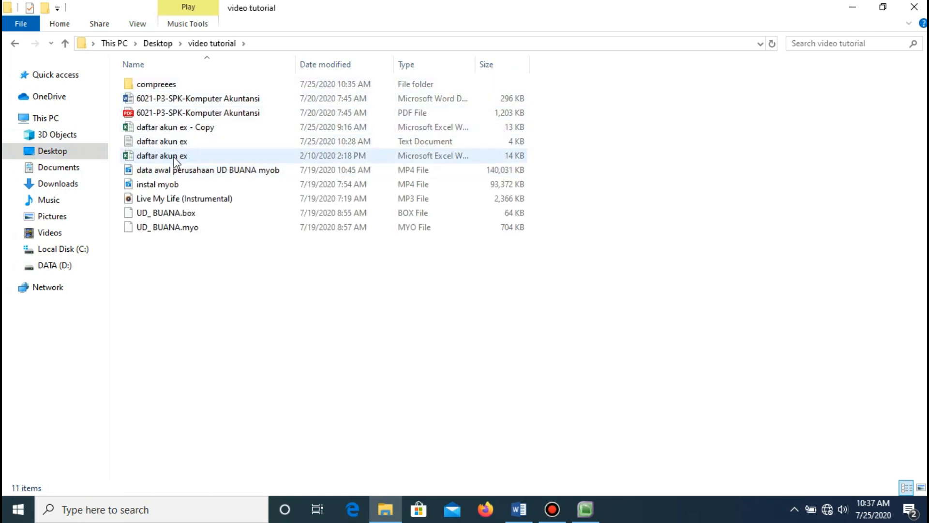
pyautogui.doubleClick(187, 128)
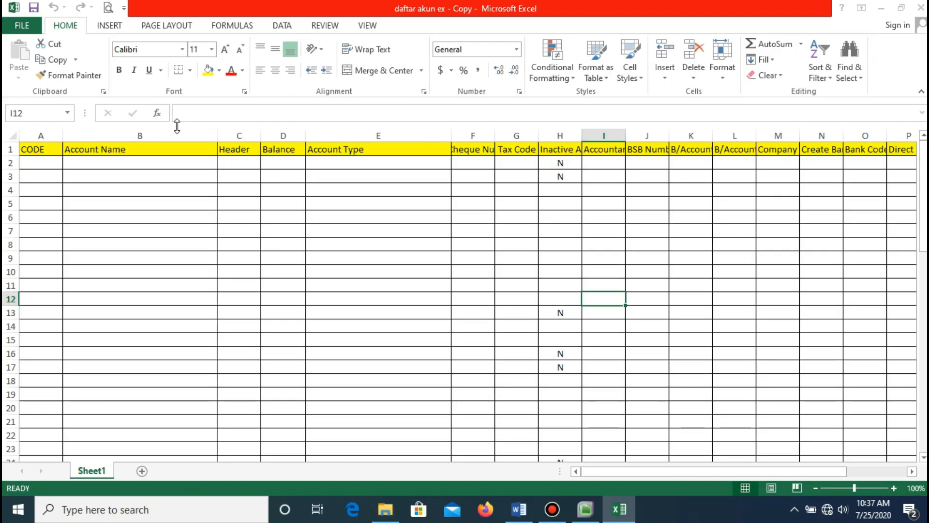
# Review the template's column headings in row 1, from CODE, Account Name, Header and Balance to Account Type.
pyautogui.click(605, 383)
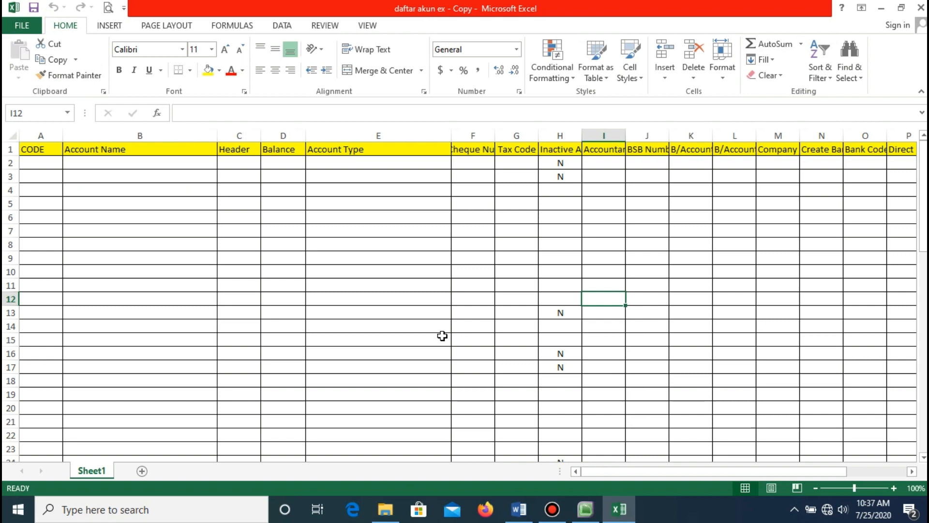
pyautogui.click(56, 151)
pyautogui.click(140, 149)
pyautogui.click(240, 150)
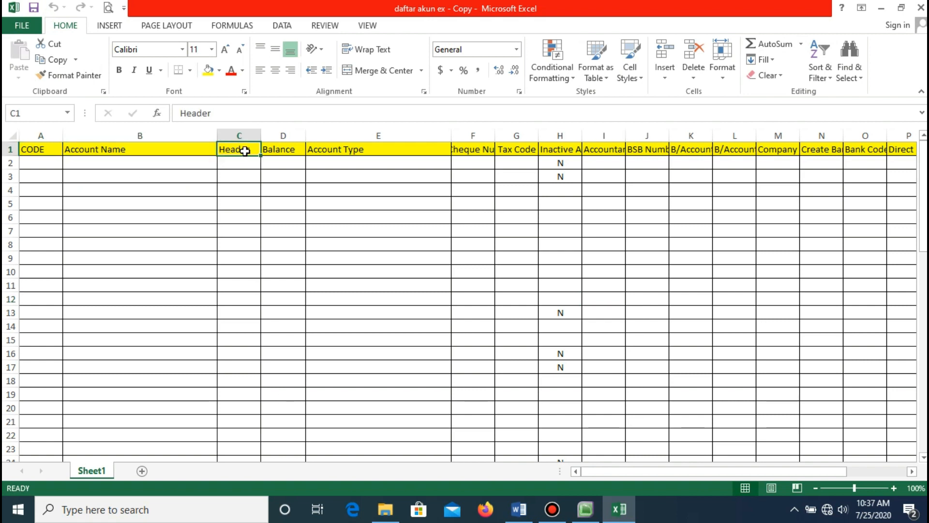
pyautogui.click(293, 150)
pyautogui.click(344, 150)
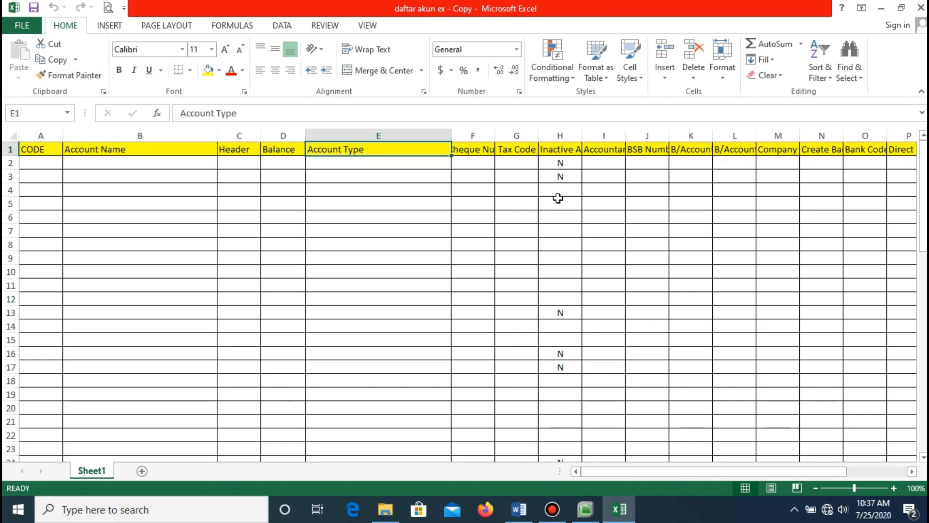
pyautogui.moveTo(623, 472); pyautogui.dragTo(525, 455)
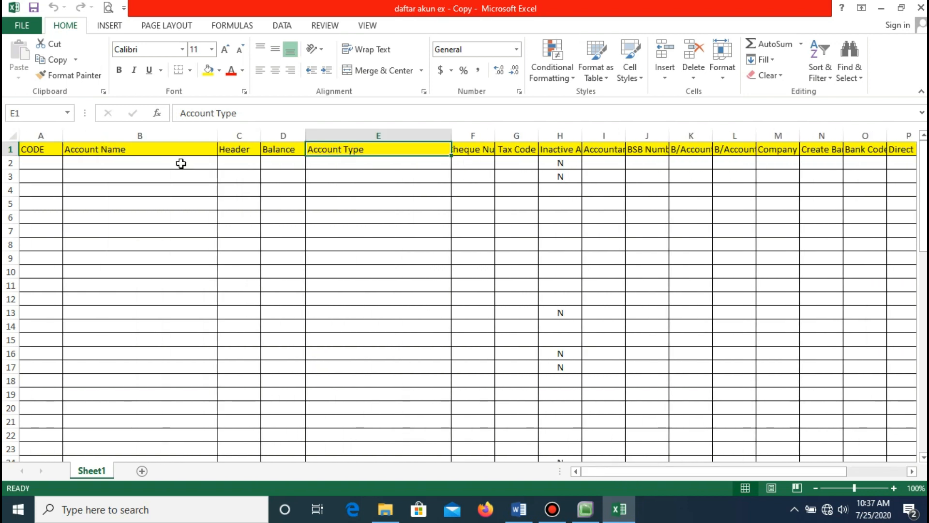
# Go through the row 2 entry cells for code, account name, header, balance and account type.
pyautogui.click(52, 163)
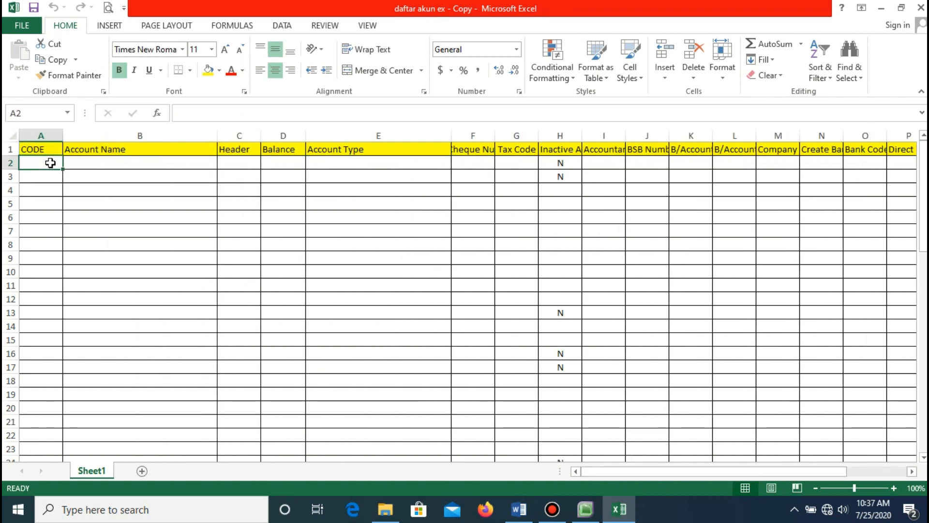
pyautogui.click(109, 162)
pyautogui.click(240, 162)
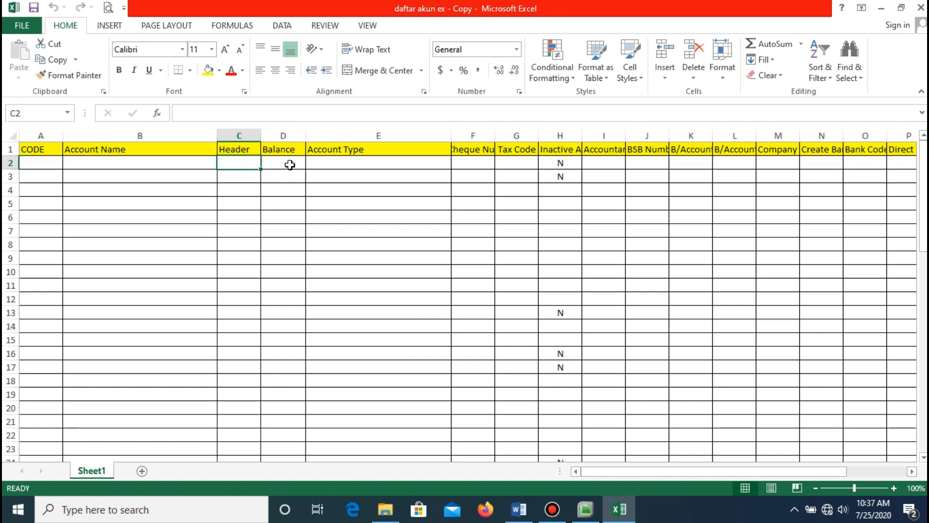
pyautogui.click(291, 164)
pyautogui.click(332, 164)
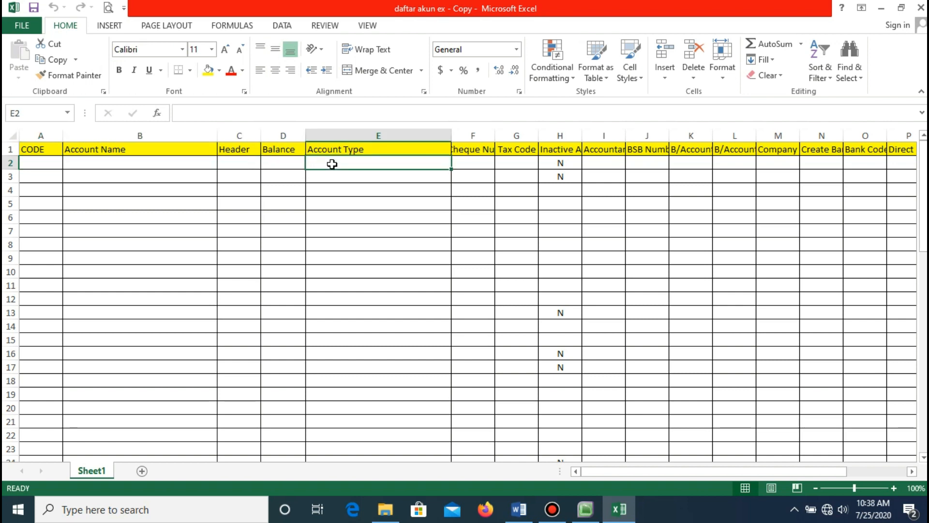
pyautogui.click(39, 162)
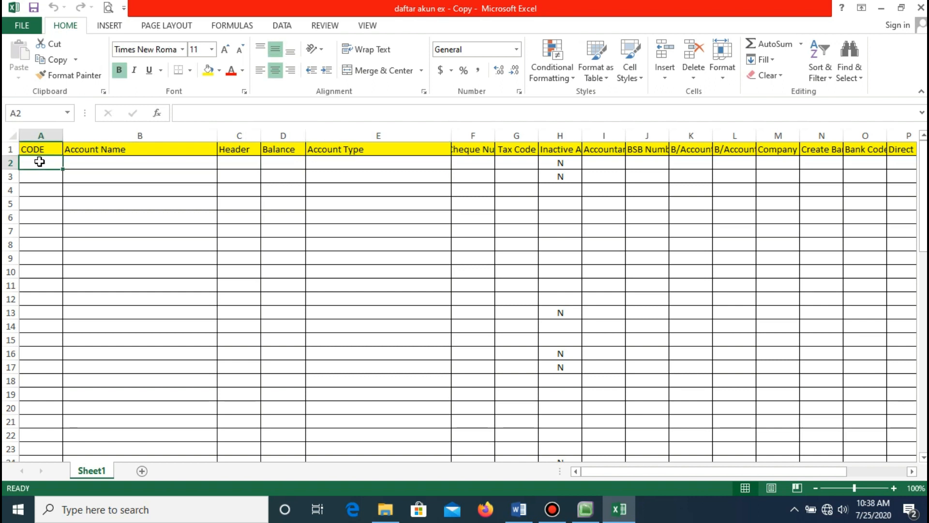
pyautogui.click(94, 164)
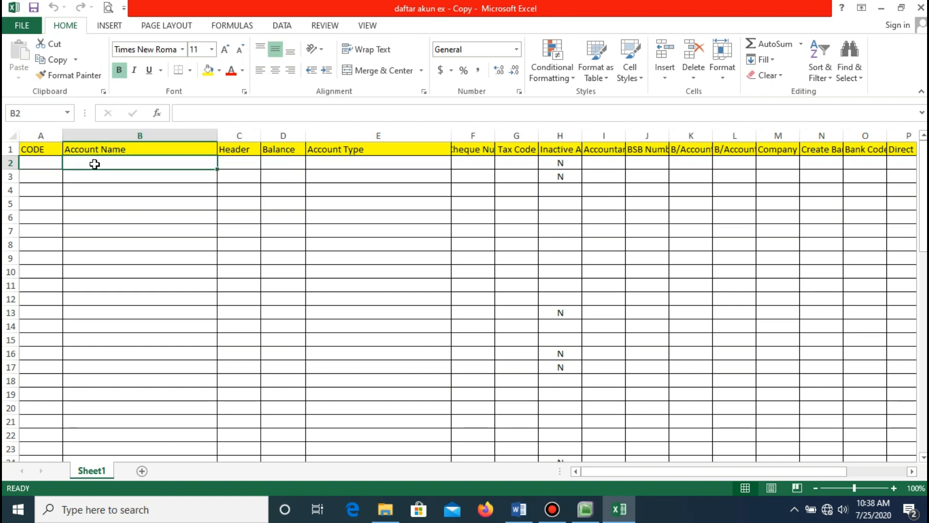
pyautogui.click(254, 163)
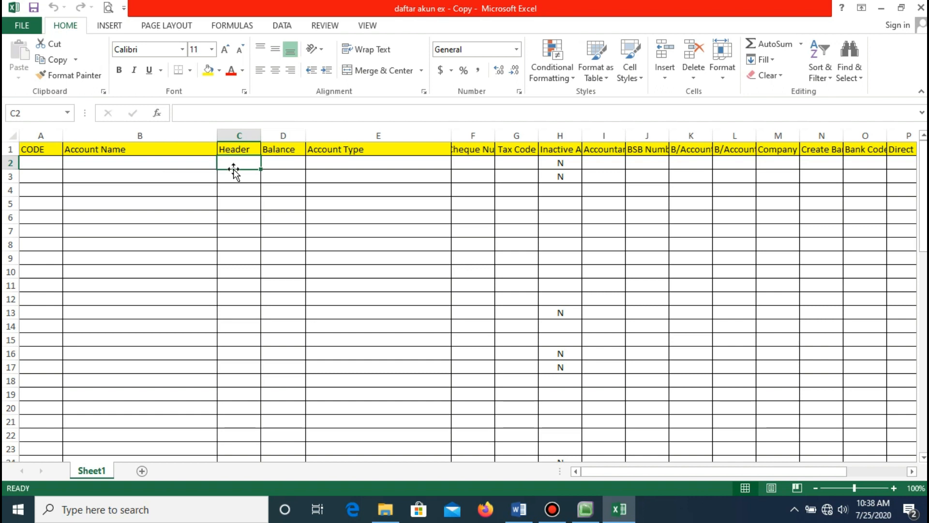
pyautogui.click(272, 162)
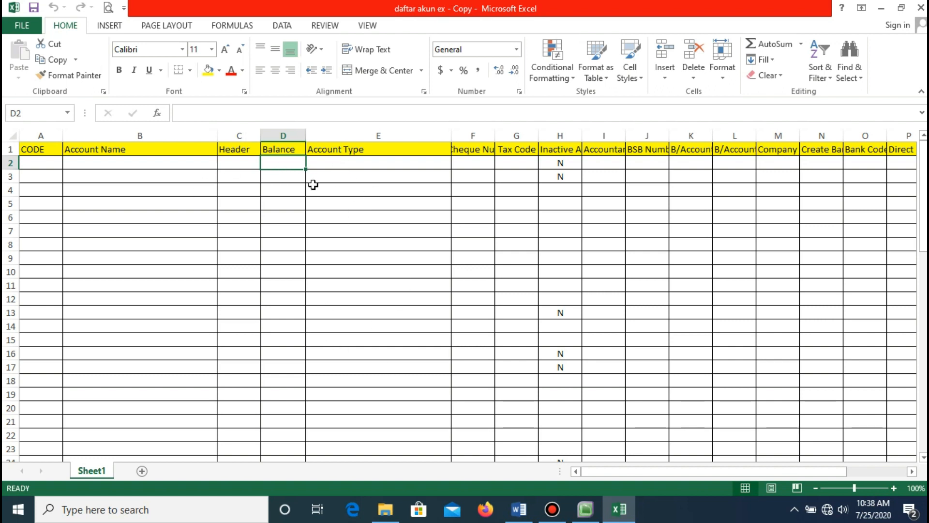
pyautogui.click(349, 167)
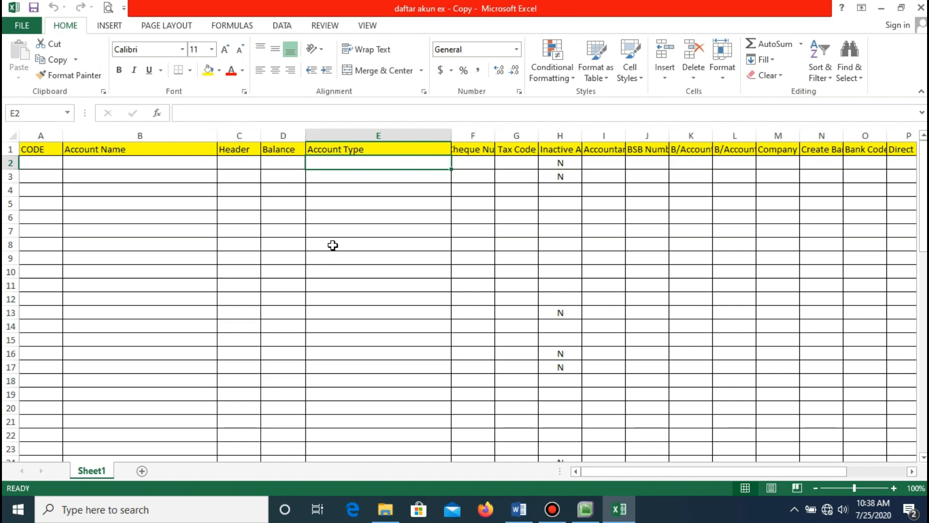
# Open the Excel workbook "daftar akun ex" from the video tutorial folder.
pyautogui.click(386, 513)
pyautogui.click(176, 157)
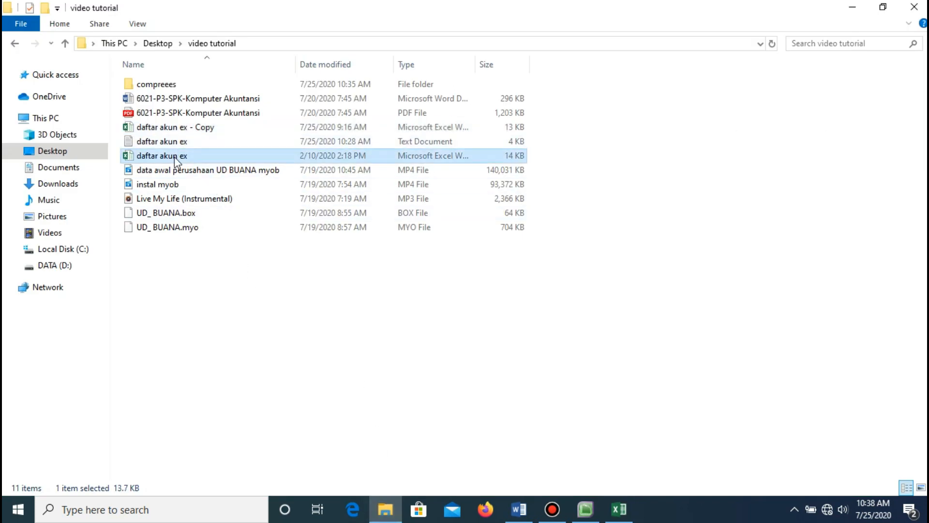
pyautogui.doubleClick(177, 157)
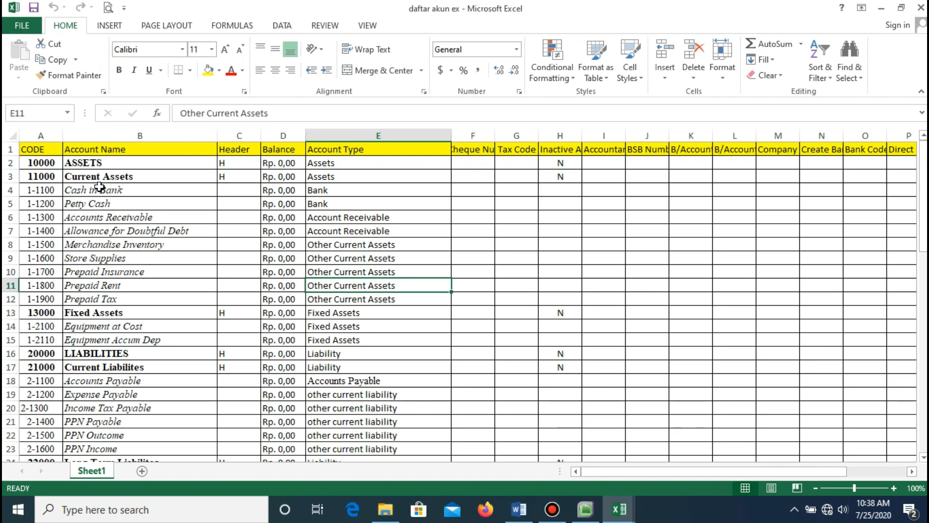
# Switch back to the Word document and check the start of the DAFTAR AKUN list against the workbook.
pyautogui.click(519, 509)
pyautogui.scroll(10, 337, 225)
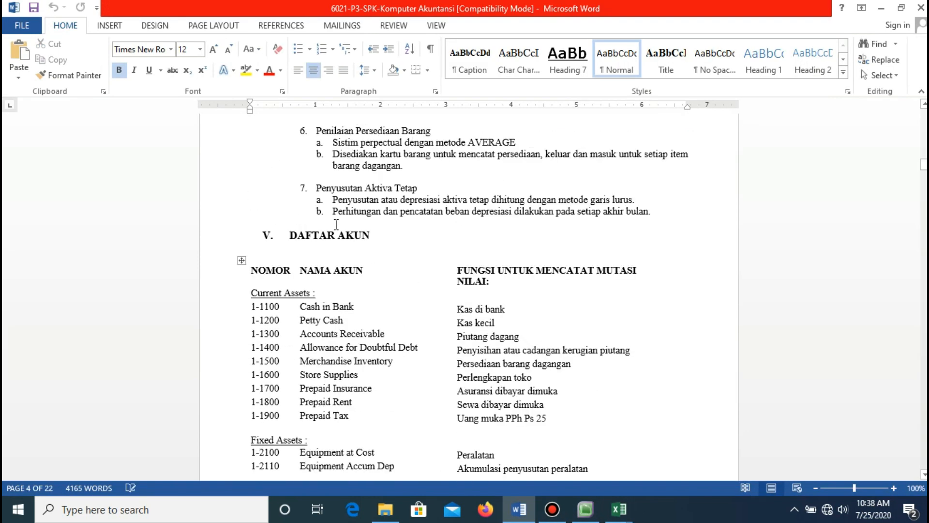
pyautogui.scroll(-3, 336, 225)
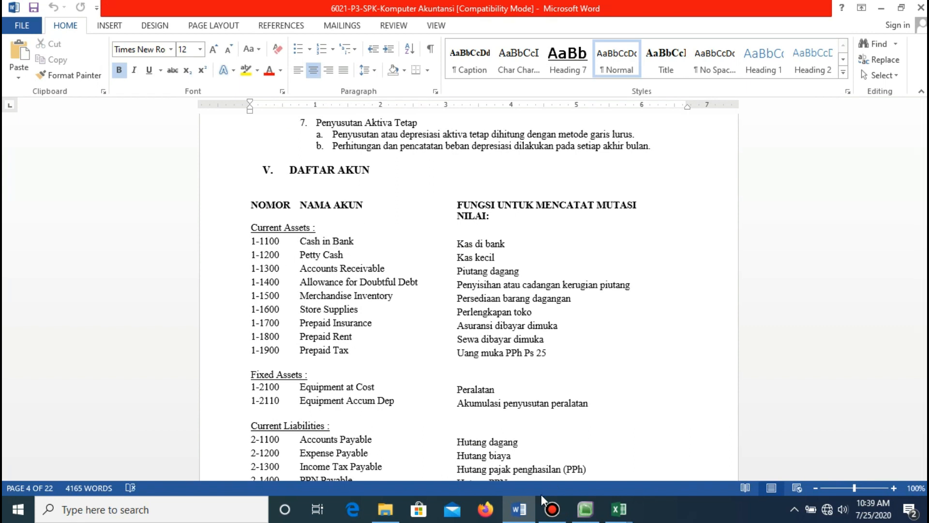
# Switch to the Excel workbook "daftar akun ex" that holds the filled-in account list.
pyautogui.moveTo(527, 516)
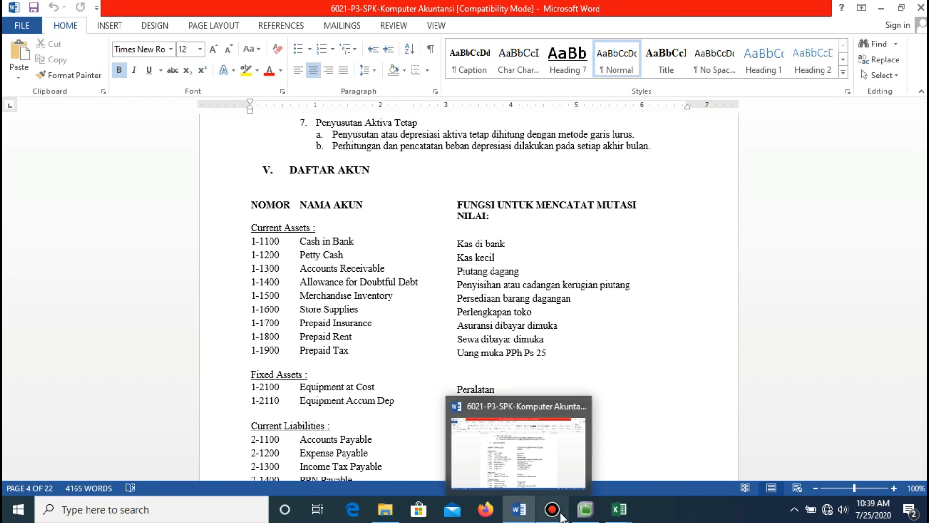
pyautogui.moveTo(582, 518)
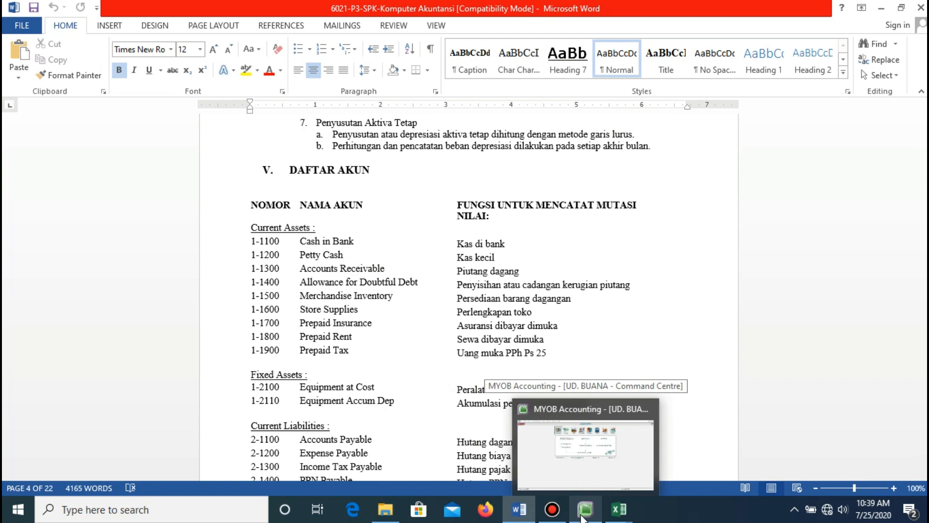
pyautogui.moveTo(620, 510)
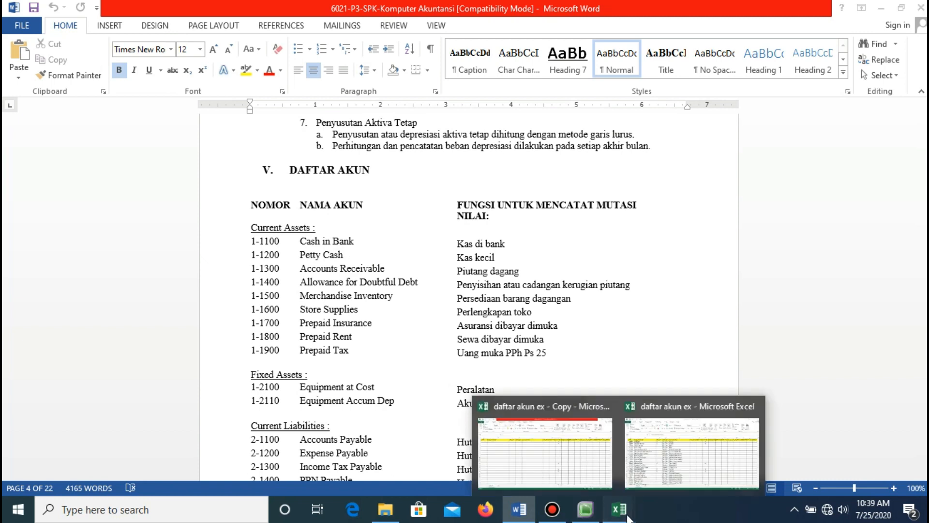
pyautogui.click(691, 455)
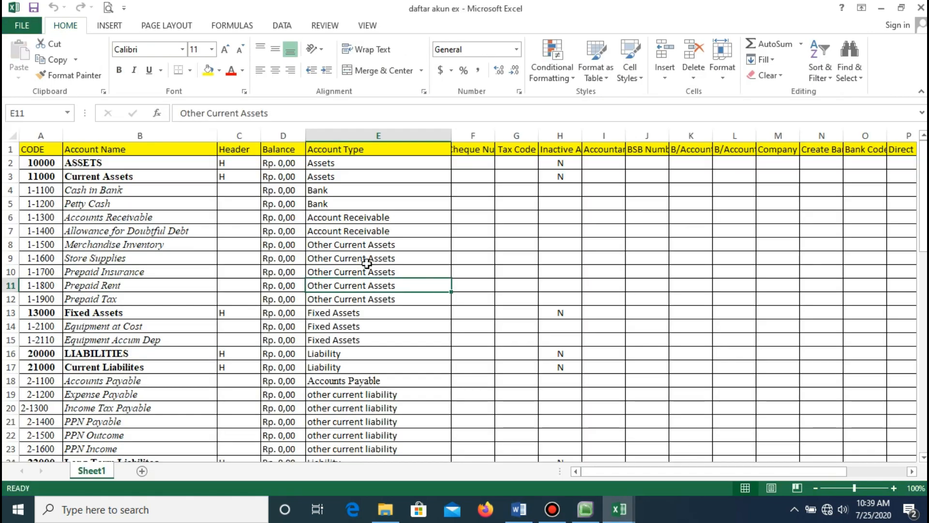
# Review the ASSETS row's code, account name, header mark, balance and account type in row 2.
pyautogui.click(40, 159)
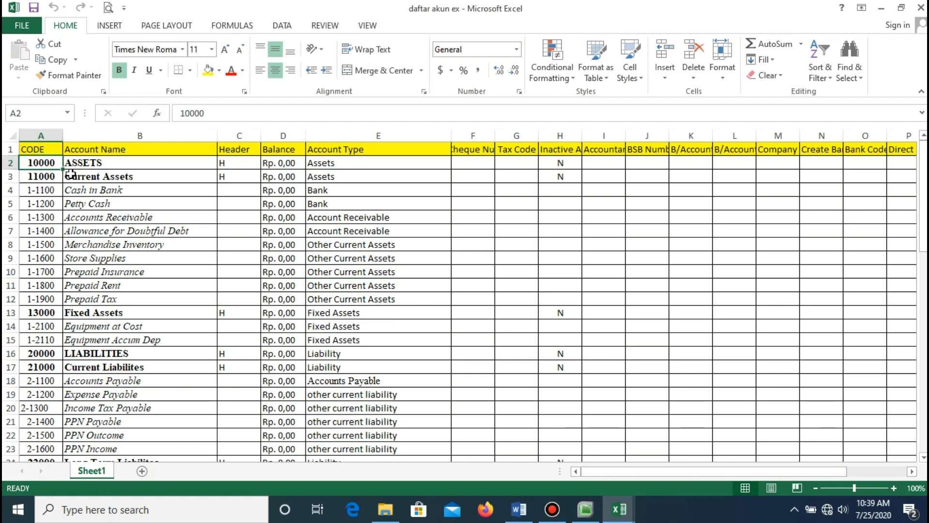
pyautogui.click(339, 165)
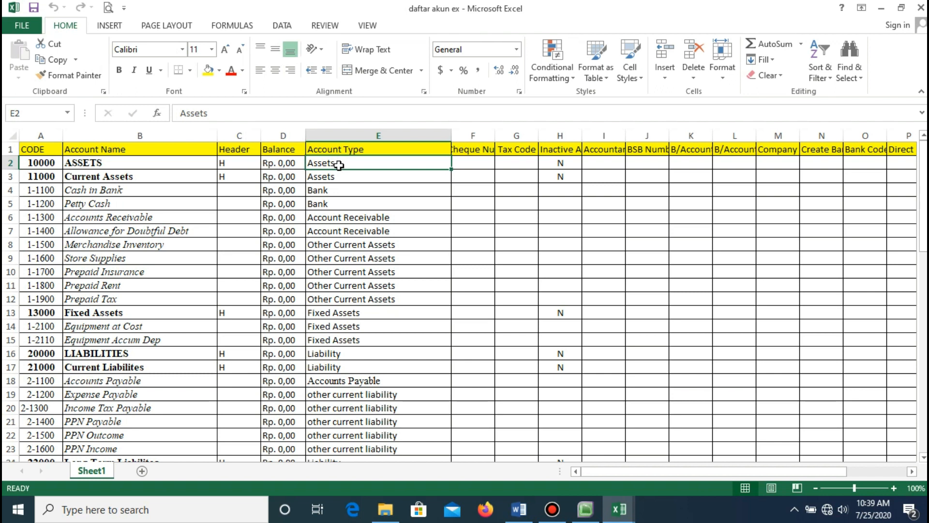
pyautogui.click(52, 167)
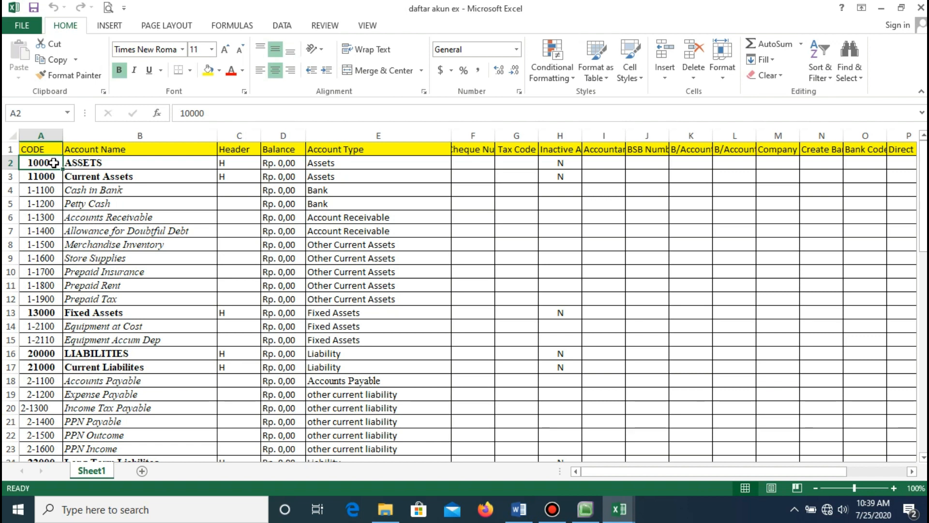
pyautogui.click(111, 162)
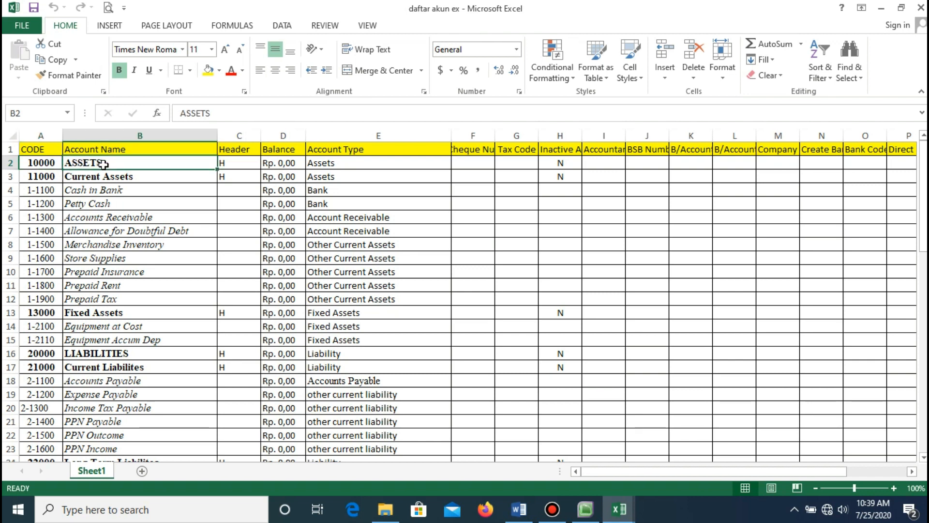
pyautogui.click(237, 162)
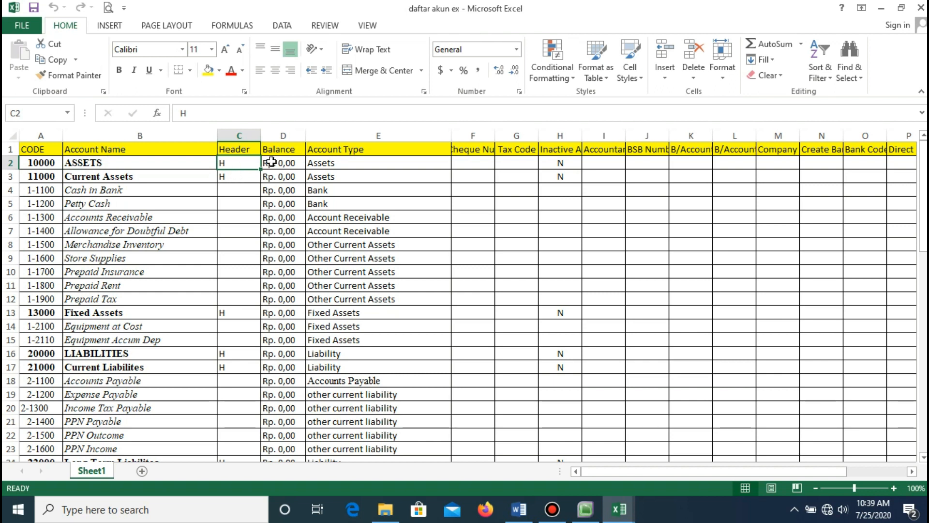
pyautogui.click(284, 163)
# Look through the Balance column down to the end of the account list and return to the first rows.
pyautogui.scroll(-1, 288, 187)
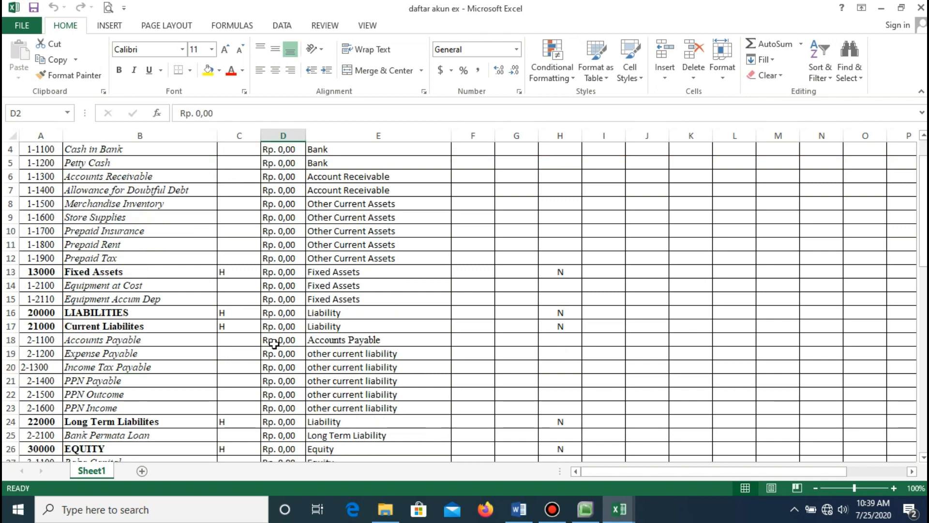
pyautogui.scroll(1, 292, 344)
pyautogui.scroll(-18, 302, 285)
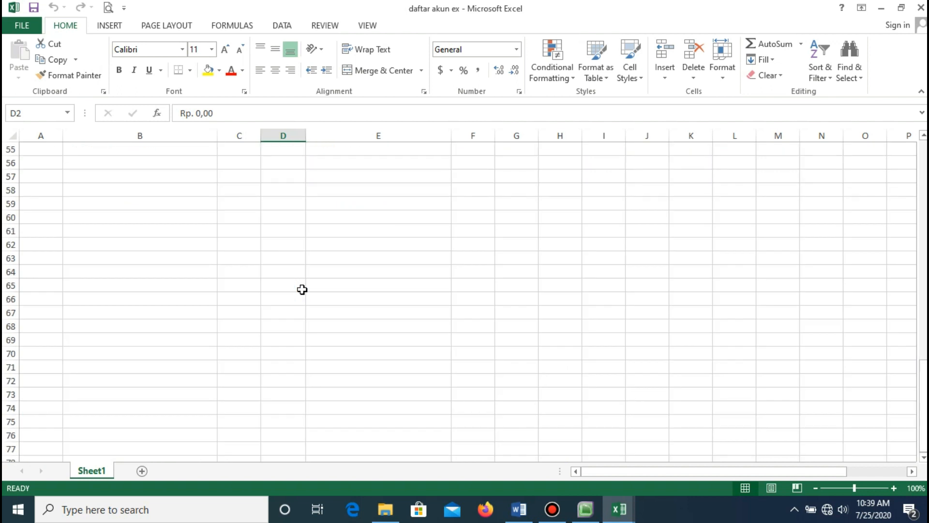
pyautogui.scroll(14, 302, 289)
pyautogui.scroll(4, 302, 289)
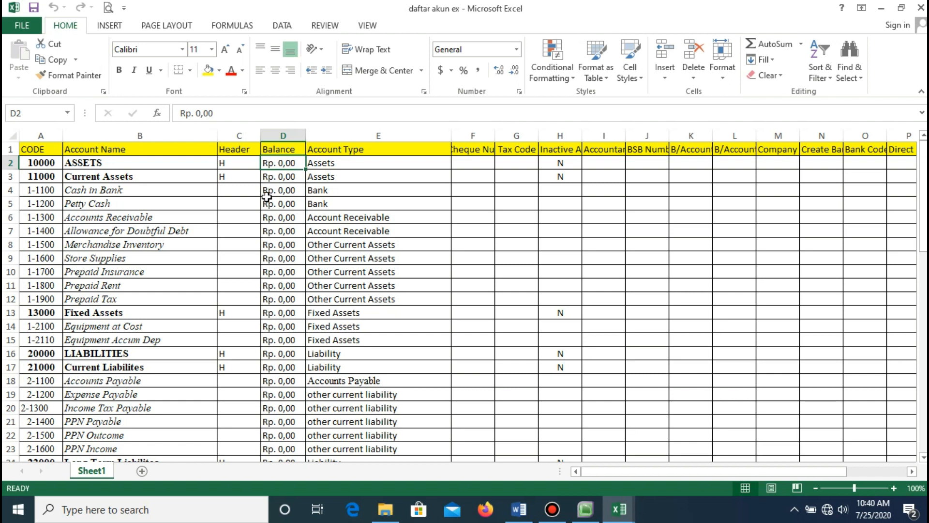
# Compare the ASSETS and Current Assets header rows with the first detail account code in A4.
pyautogui.click(243, 166)
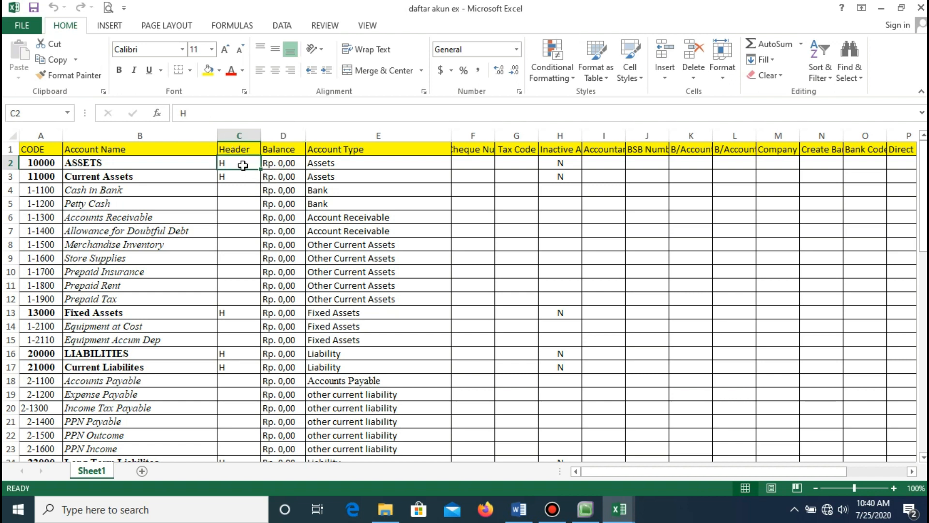
pyautogui.click(294, 162)
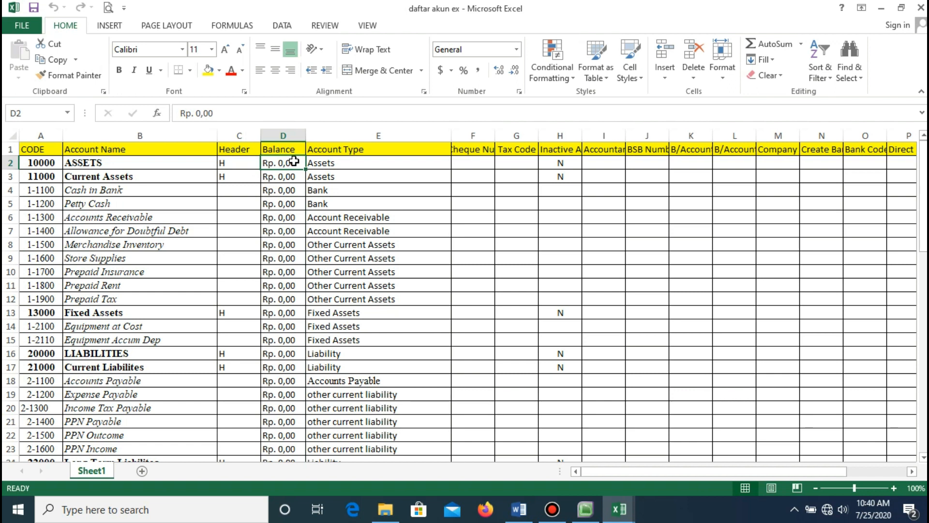
pyautogui.click(345, 168)
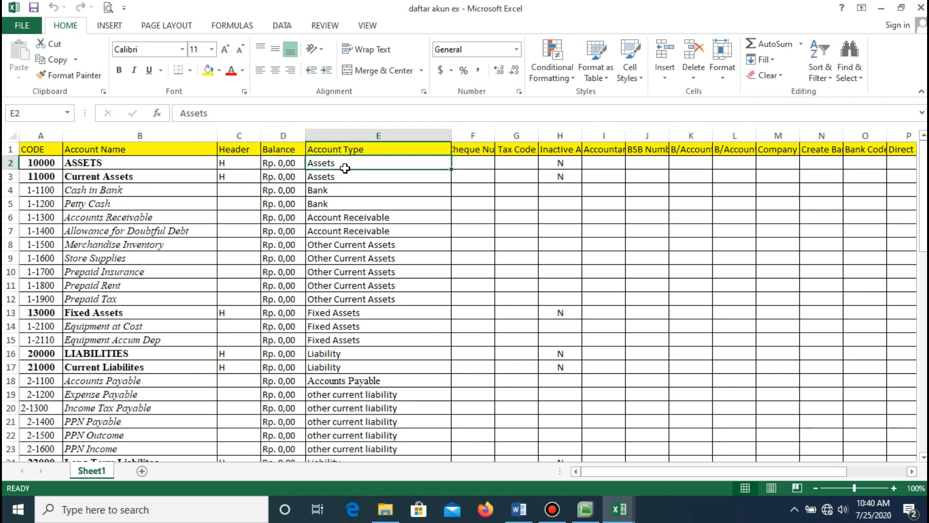
pyautogui.click(138, 176)
pyautogui.click(374, 177)
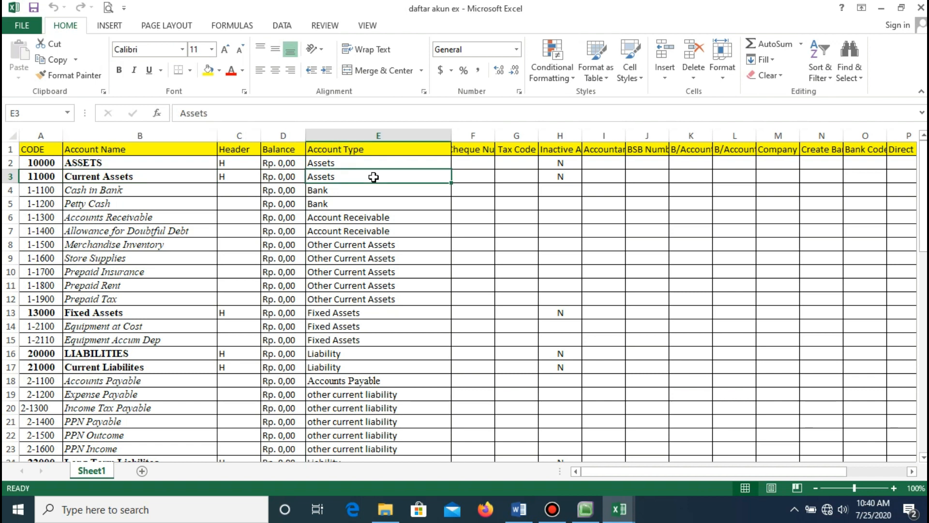
pyautogui.click(42, 178)
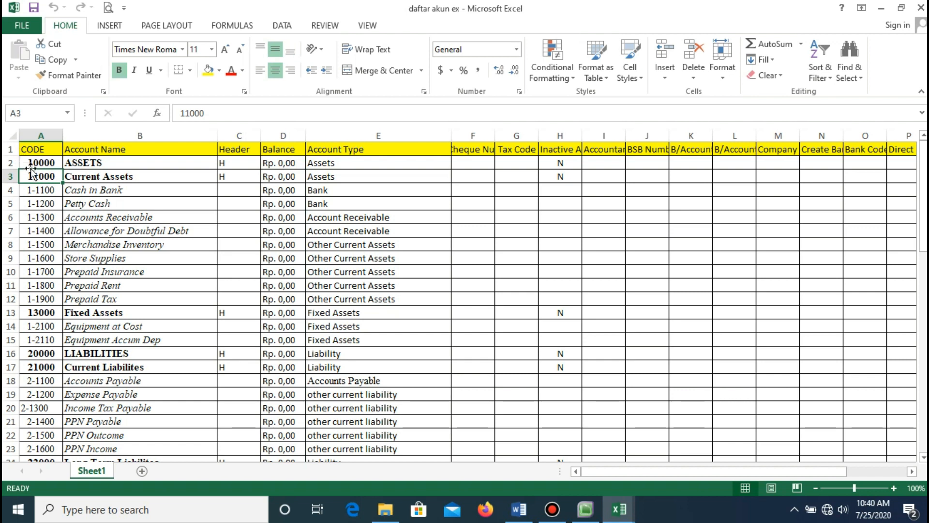
pyautogui.click(42, 190)
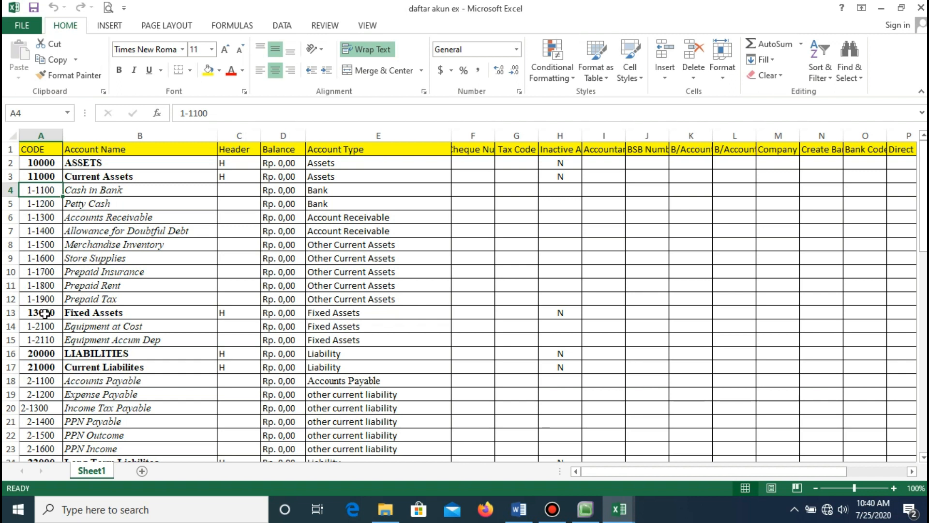
# Check the Fixed Assets header name and code in row 13 against the Word document's account list.
pyautogui.click(89, 314)
pyautogui.click(45, 312)
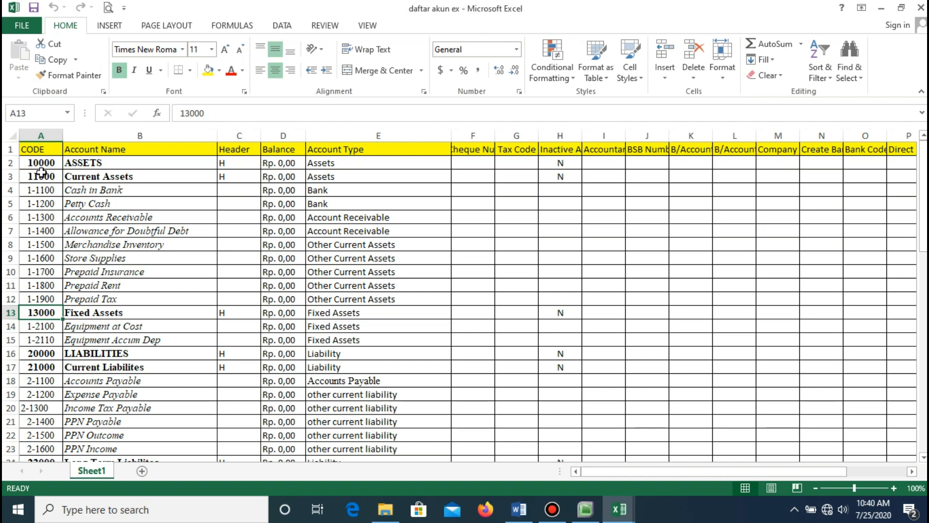
pyautogui.click(85, 311)
pyautogui.click(39, 318)
pyautogui.click(519, 509)
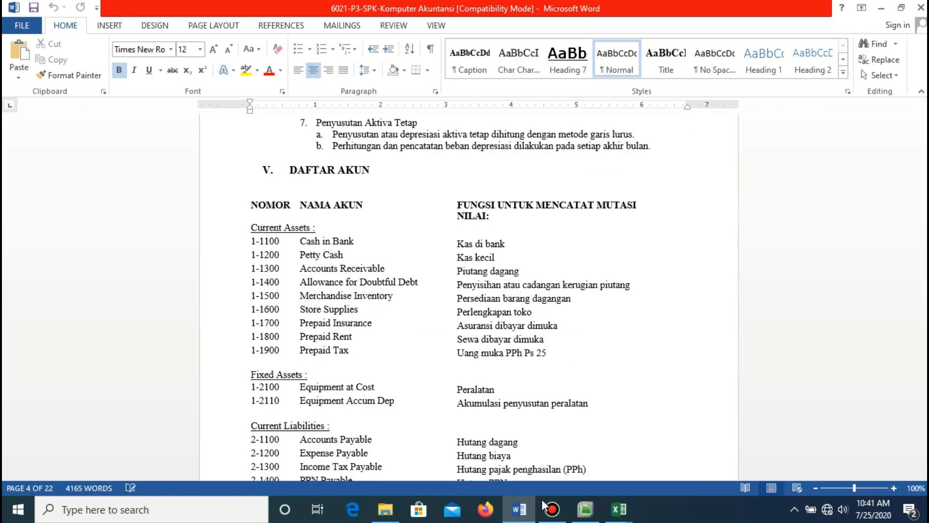
pyautogui.click(524, 513)
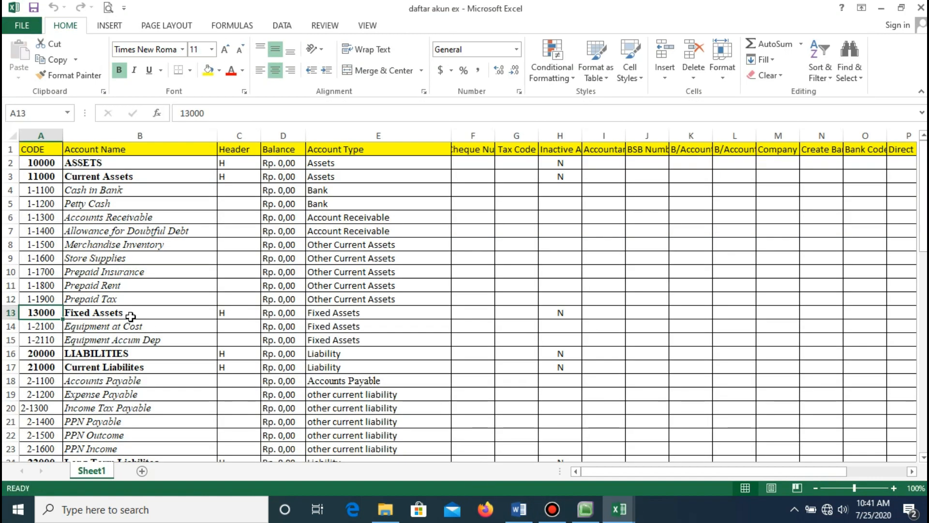
# Change the Fixed Assets header code in cell A13 to 12000.
pyautogui.click(45, 327)
pyautogui.click(43, 315)
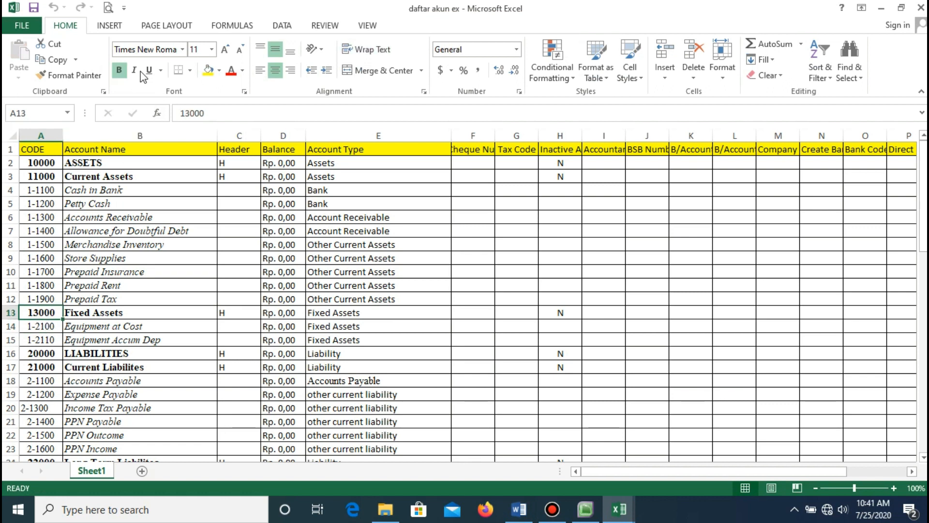
pyautogui.click(192, 113)
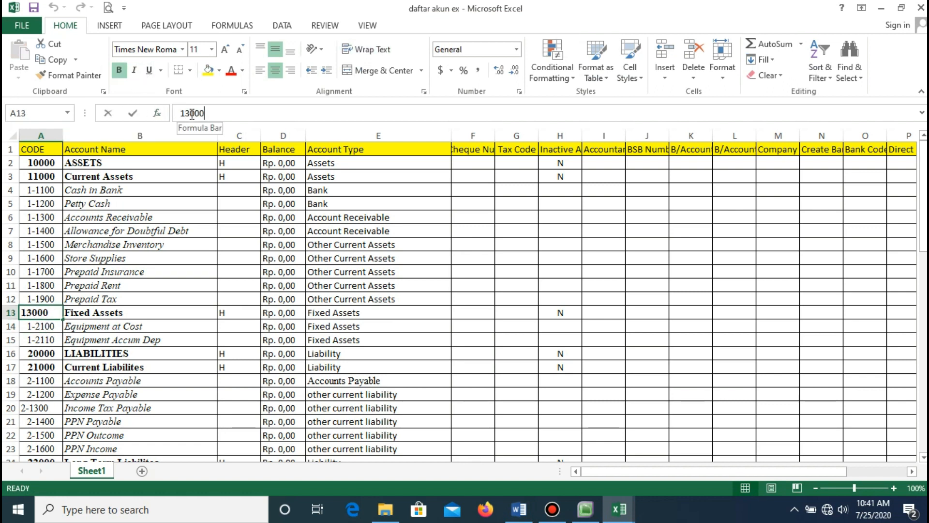
pyautogui.press('BackSpace')
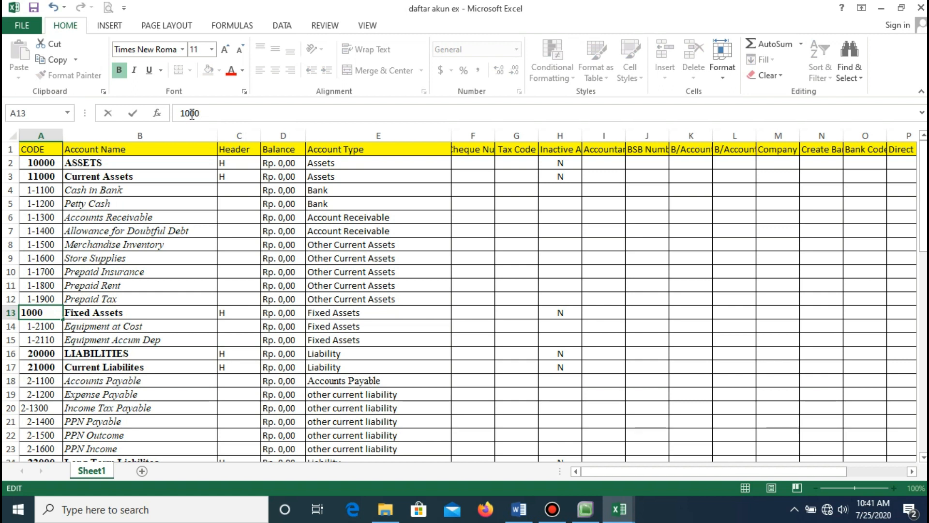
pyautogui.write('2')
pyautogui.click(126, 312)
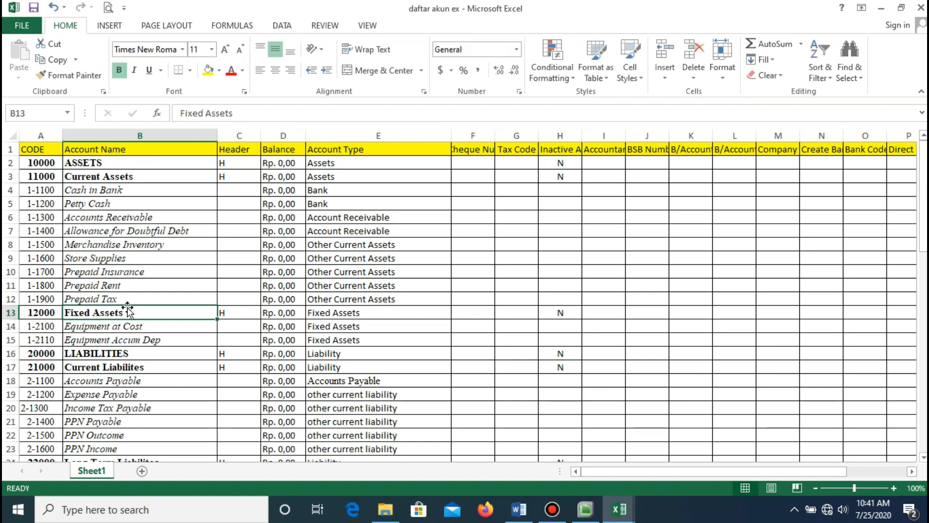
# Compare the Fixed Assets header code with the equipment account codes in A14 and A15.
pyautogui.click(43, 313)
pyautogui.click(43, 326)
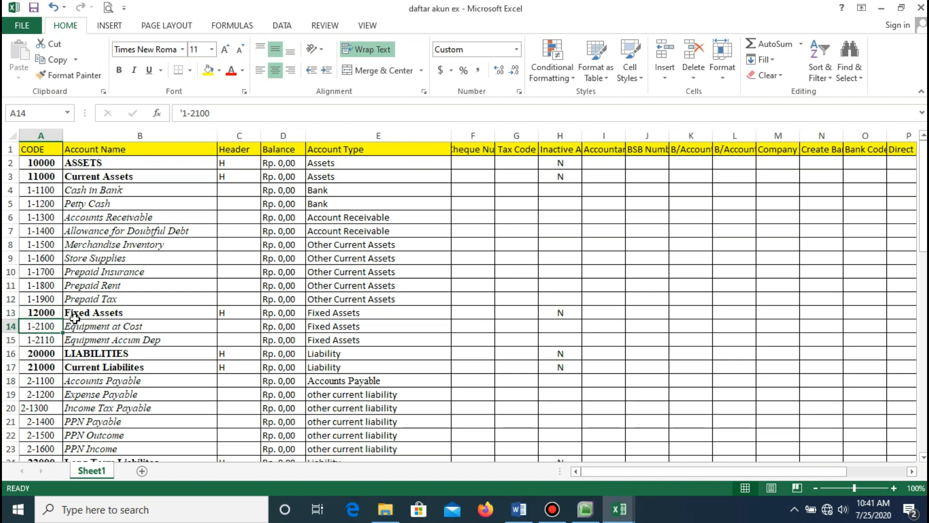
pyautogui.click(45, 314)
pyautogui.click(41, 328)
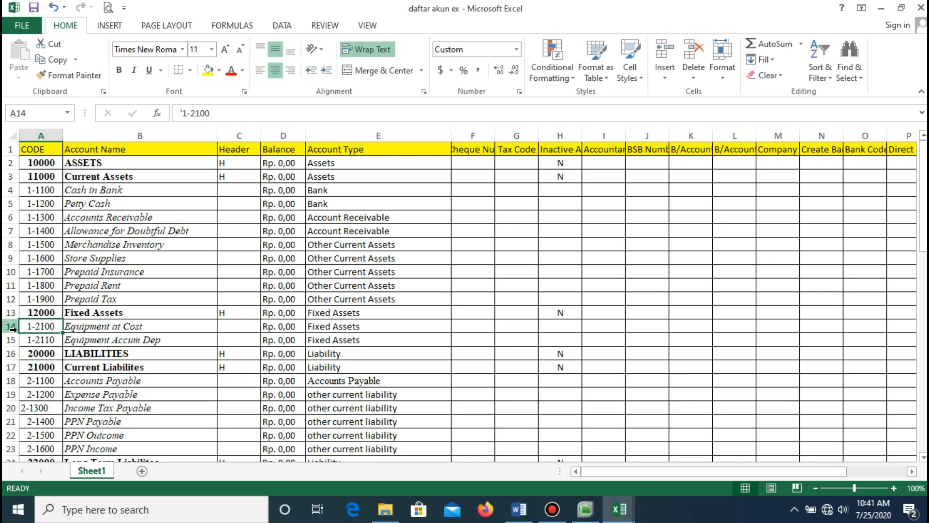
pyautogui.click(49, 340)
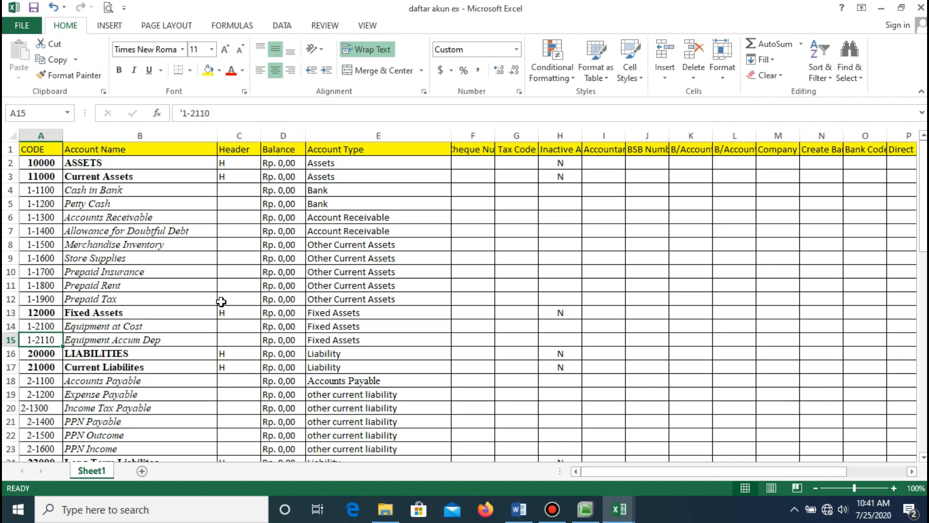
# Review the LIABILITIES and Current Liabilites header rows and the codes of the accounts listed below them.
pyautogui.click(79, 358)
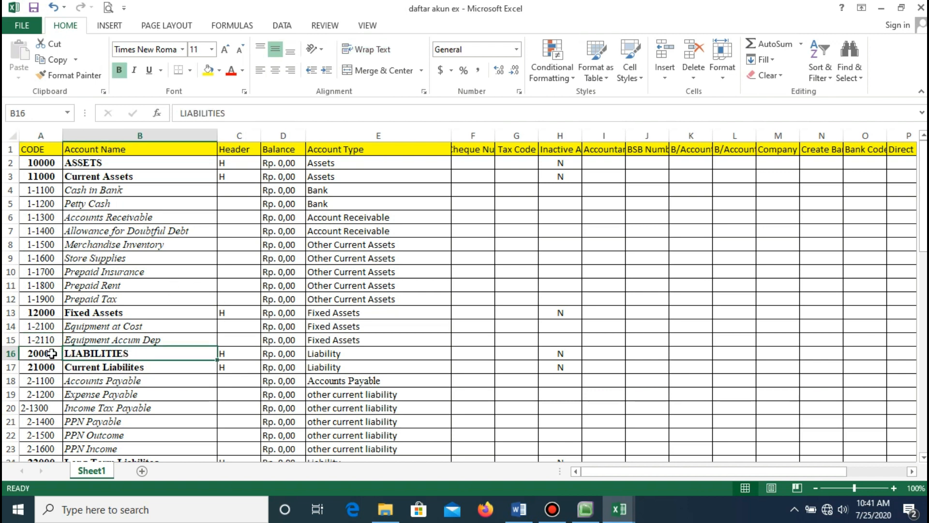
pyautogui.click(52, 354)
pyautogui.click(98, 355)
pyautogui.click(86, 371)
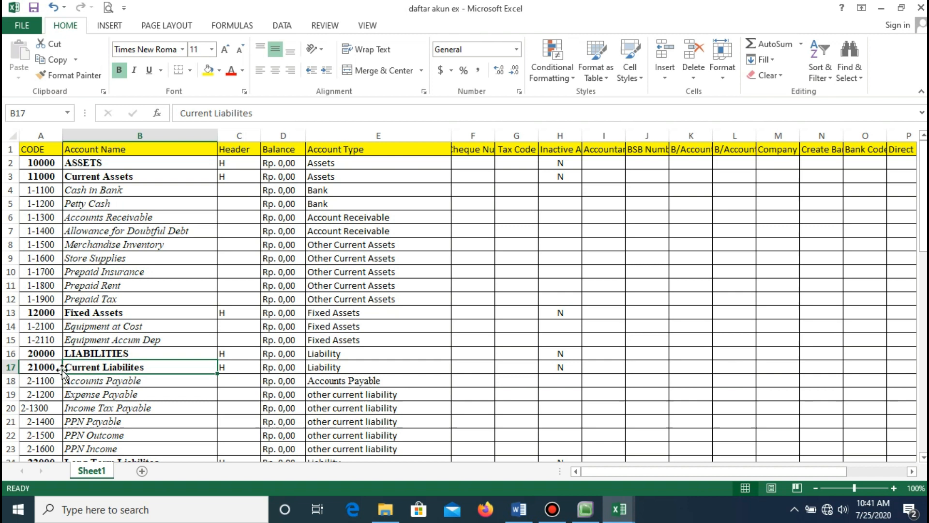
pyautogui.click(33, 367)
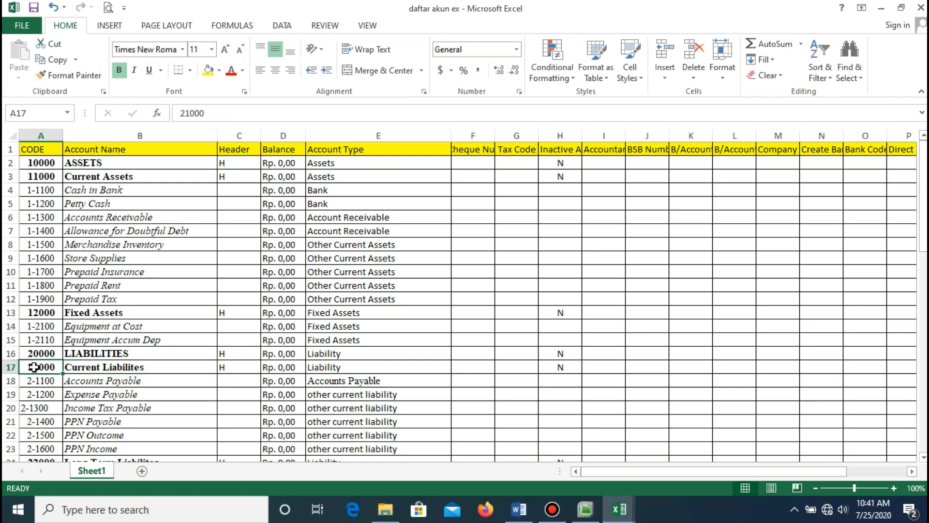
pyautogui.click(80, 367)
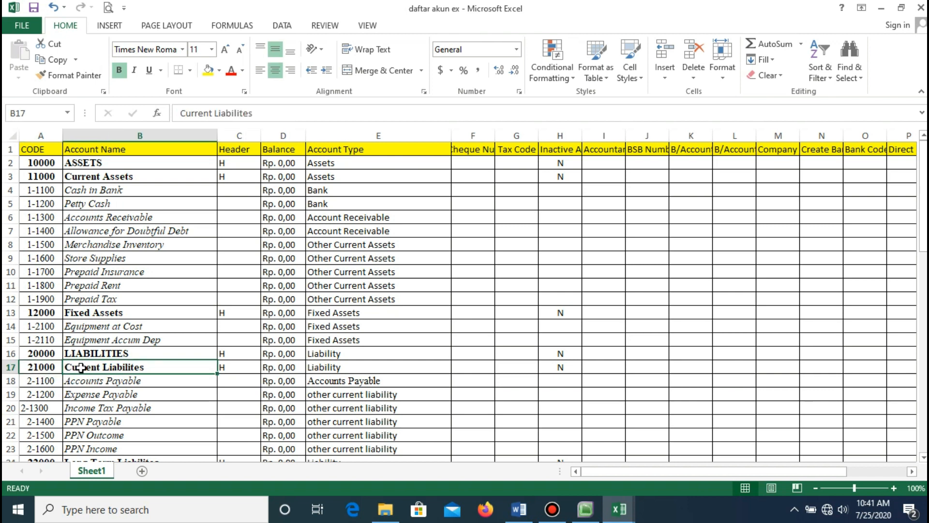
pyautogui.click(43, 383)
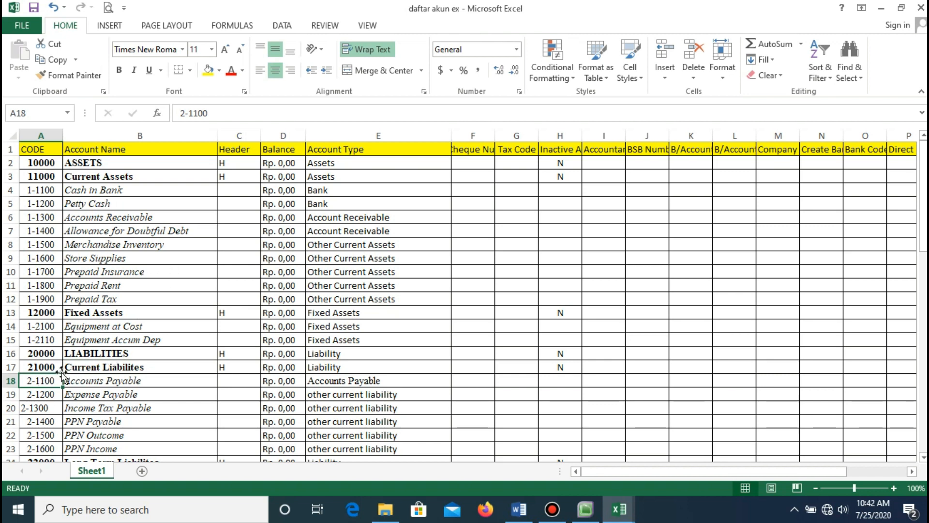
pyautogui.scroll(-1, 43, 338)
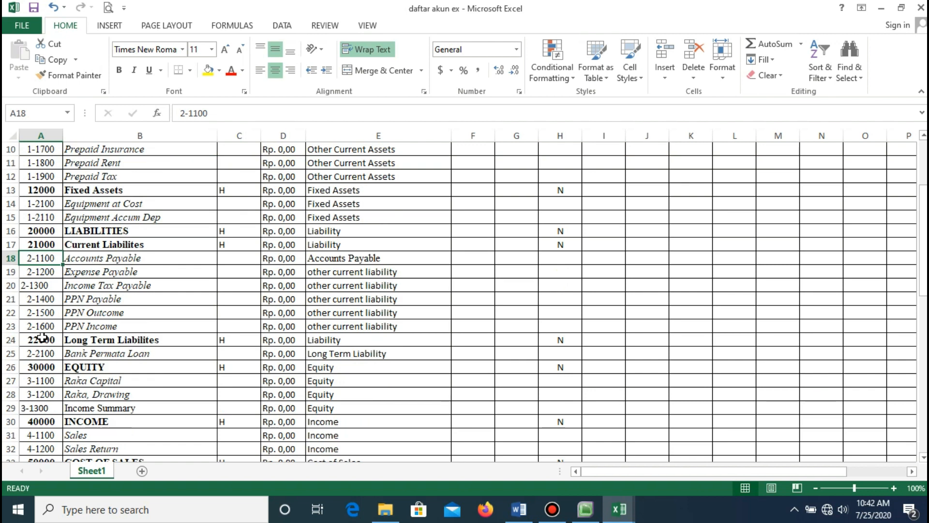
pyautogui.scroll(3, 43, 337)
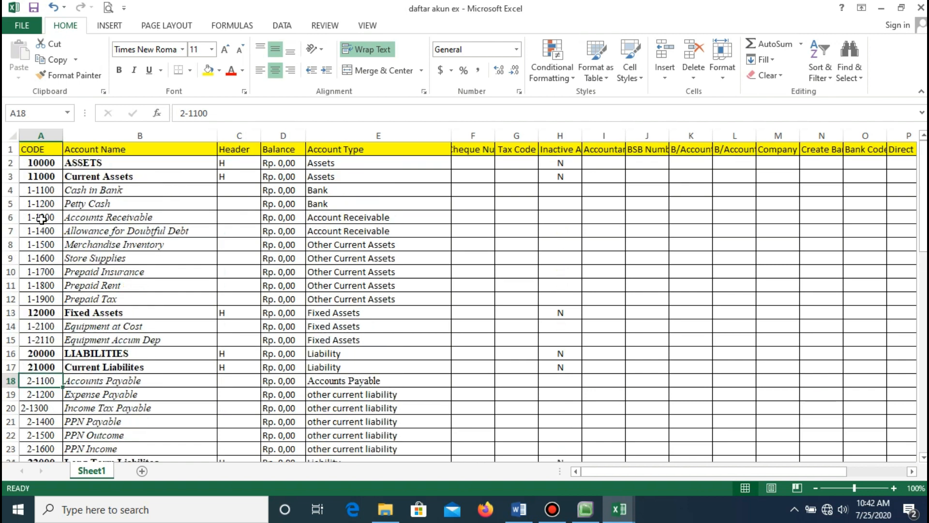
# Check the account types in column E for the ASSETS, Current Assets and Fixed Assets header rows.
pyautogui.click(155, 209)
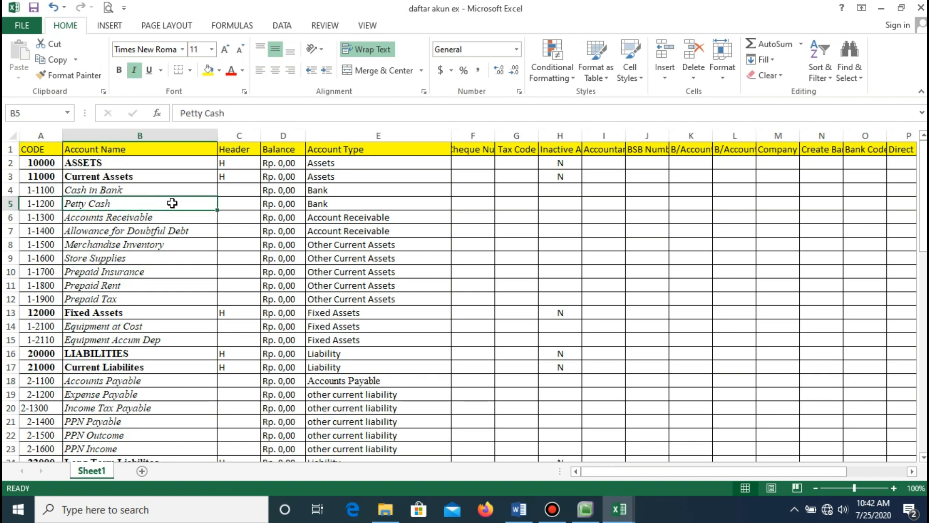
pyautogui.click(355, 162)
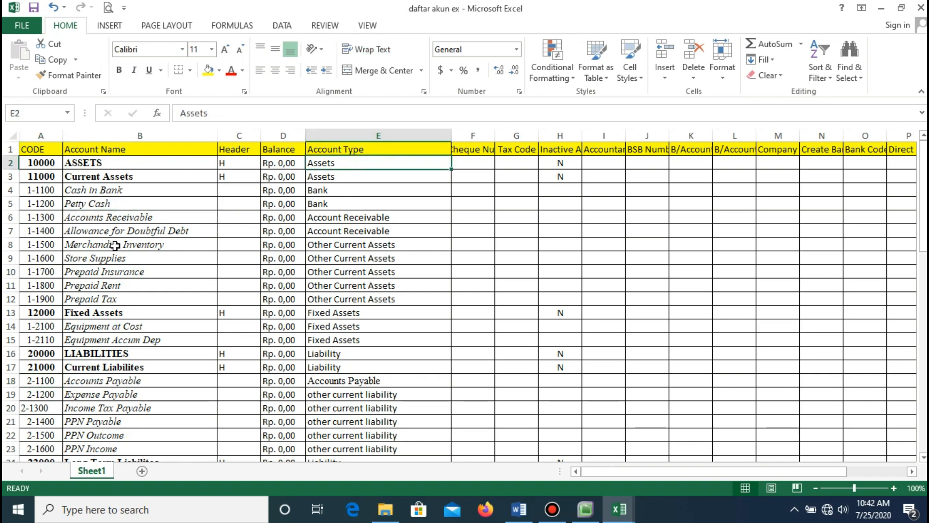
pyautogui.click(128, 318)
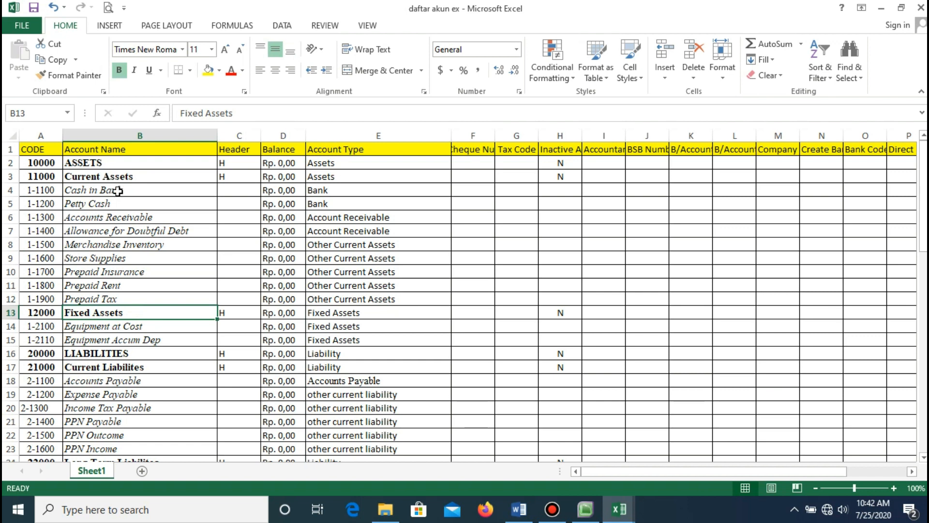
pyautogui.click(113, 176)
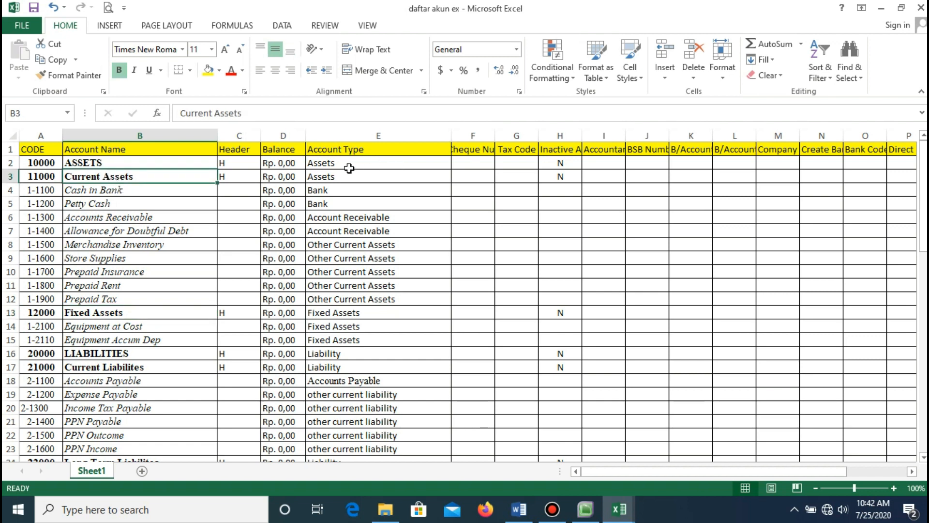
pyautogui.click(347, 166)
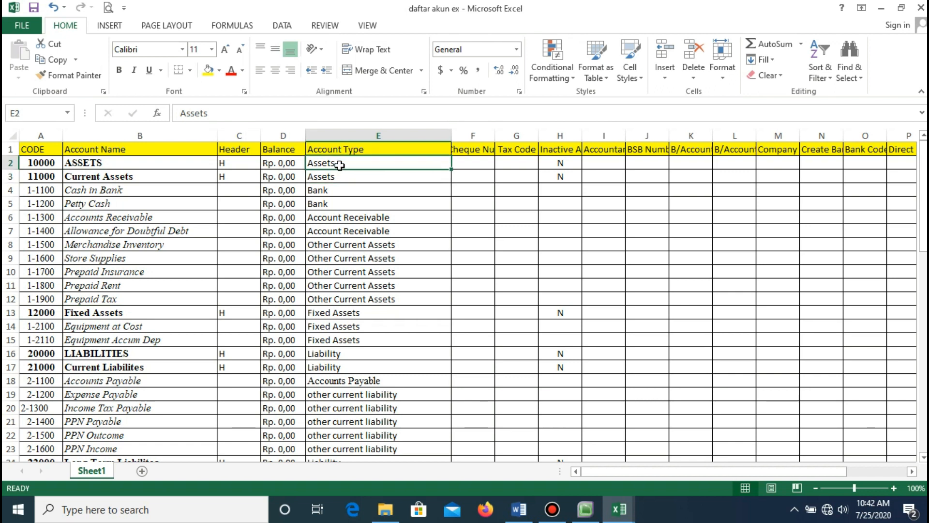
pyautogui.click(337, 177)
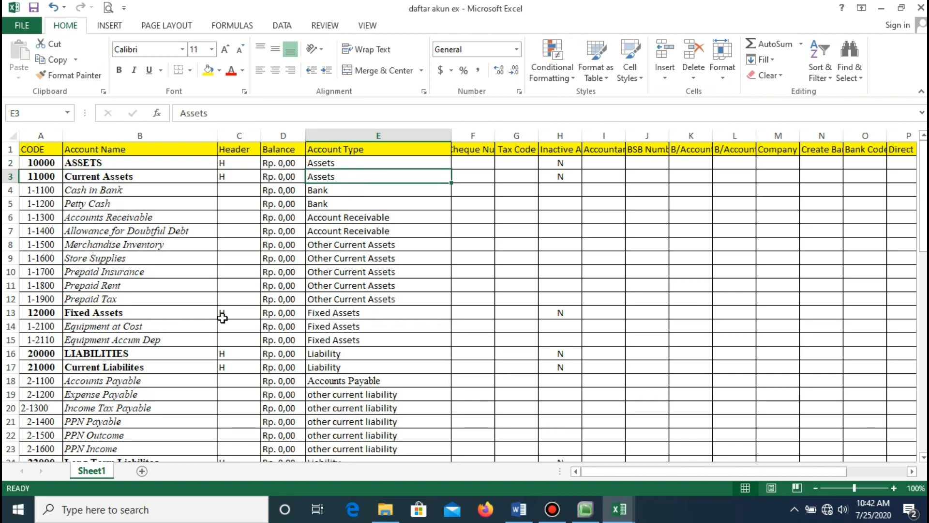
pyautogui.click(334, 312)
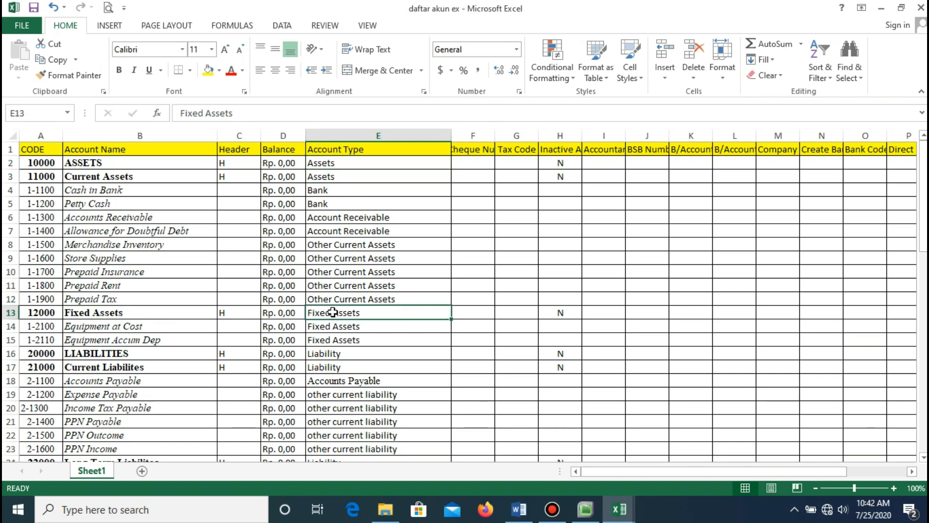
# Check the account types assigned to Cash in Bank and Petty Cash in E4 and E5.
pyautogui.click(105, 203)
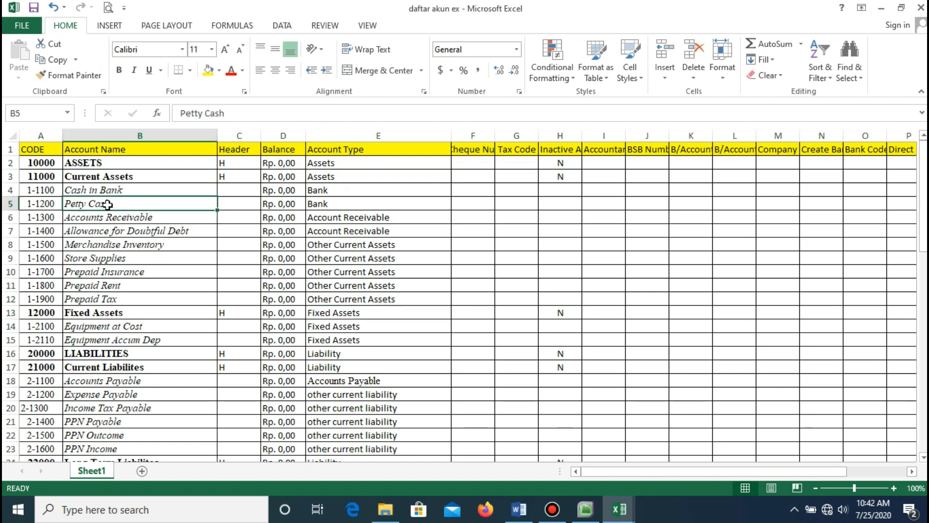
pyautogui.click(383, 190)
pyautogui.click(363, 204)
pyautogui.click(363, 191)
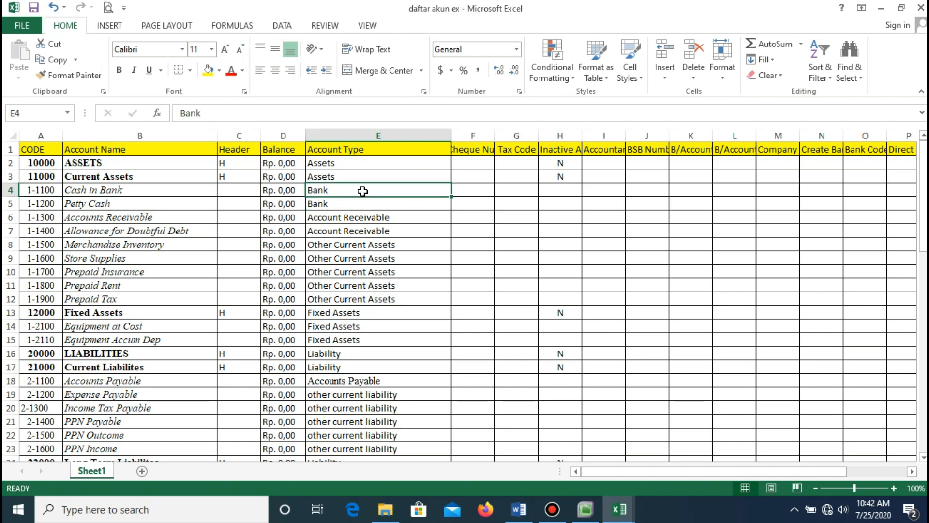
pyautogui.click(359, 204)
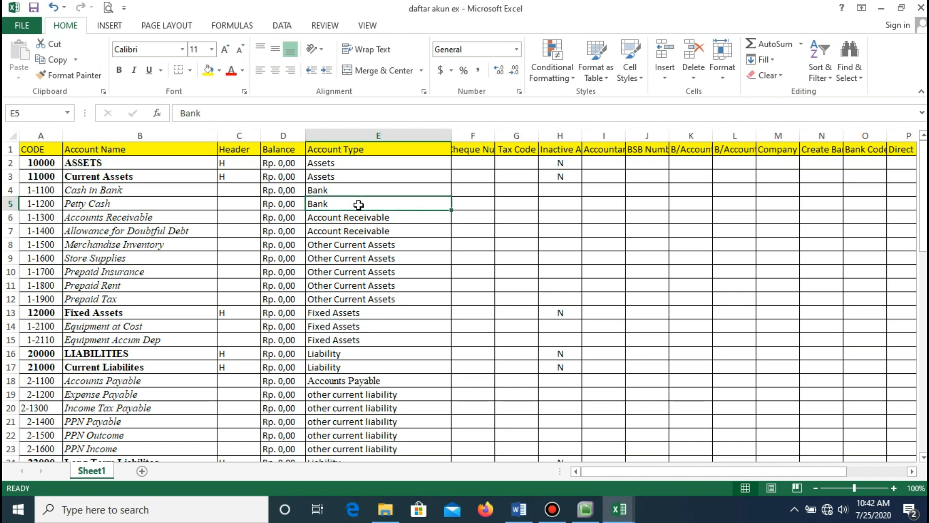
# Review the account types of the current asset accounts from Accounts Receivable to Prepaid Tax in E6 to E12.
pyautogui.click(133, 213)
pyautogui.click(326, 219)
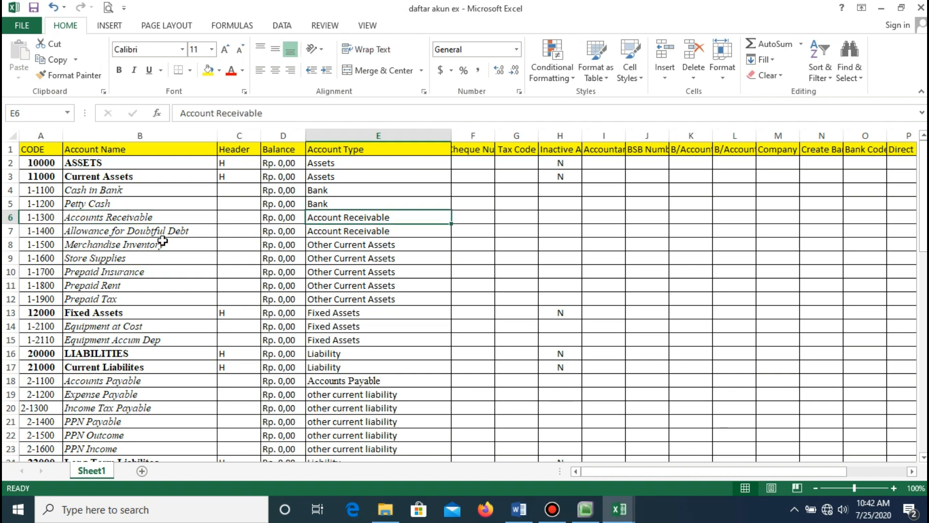
pyautogui.click(336, 235)
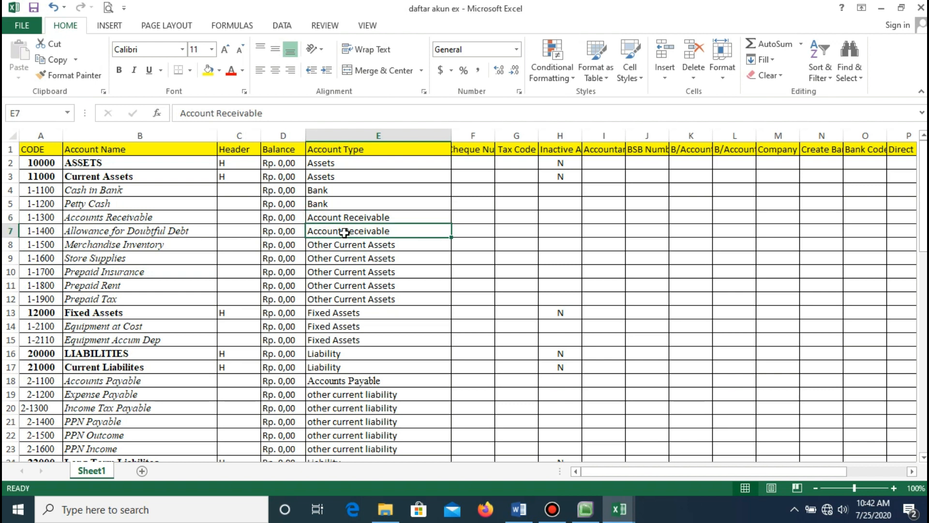
pyautogui.click(178, 248)
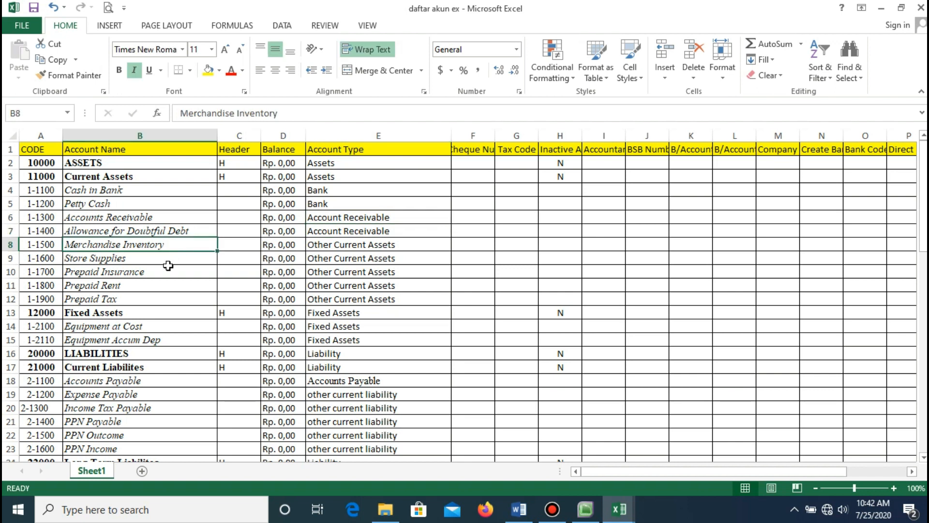
pyautogui.click(162, 302)
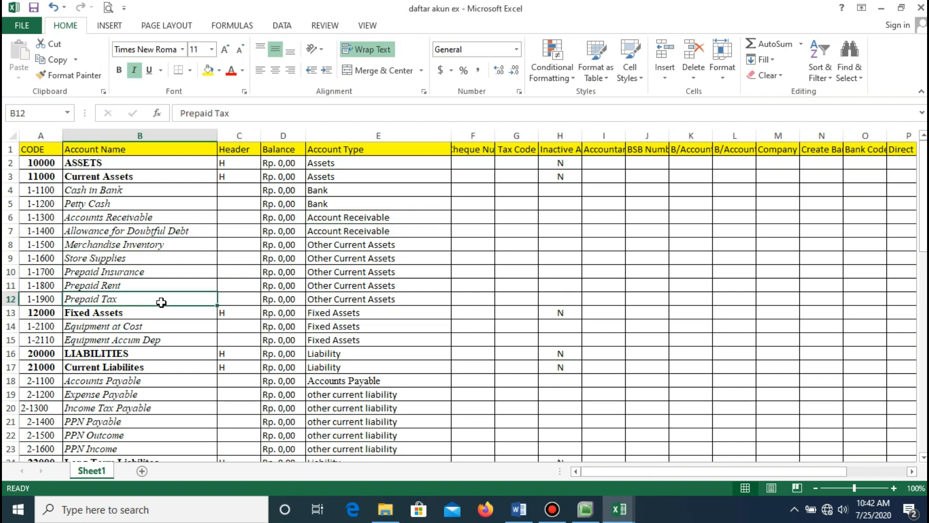
pyautogui.click(372, 299)
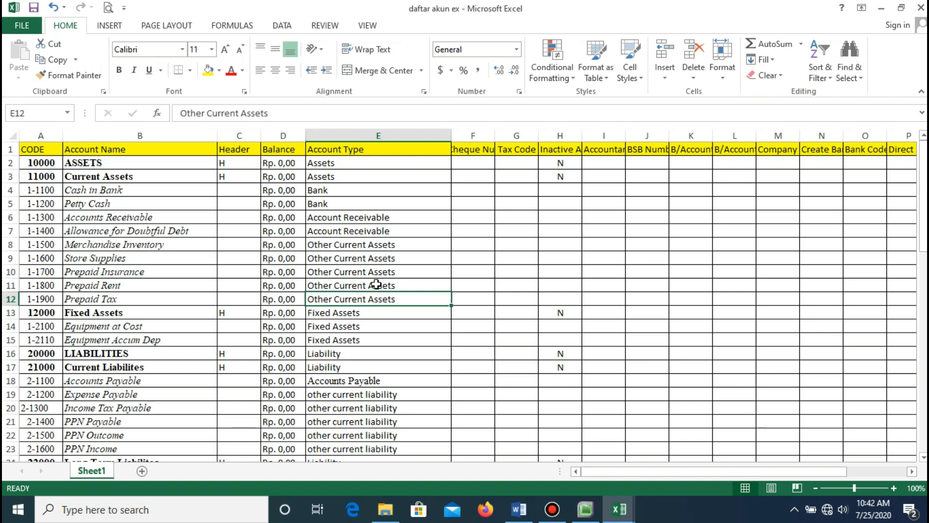
# Check the account types of the Fixed Assets header and its two equipment accounts in rows 13 to 15.
pyautogui.scroll(-2, 375, 278)
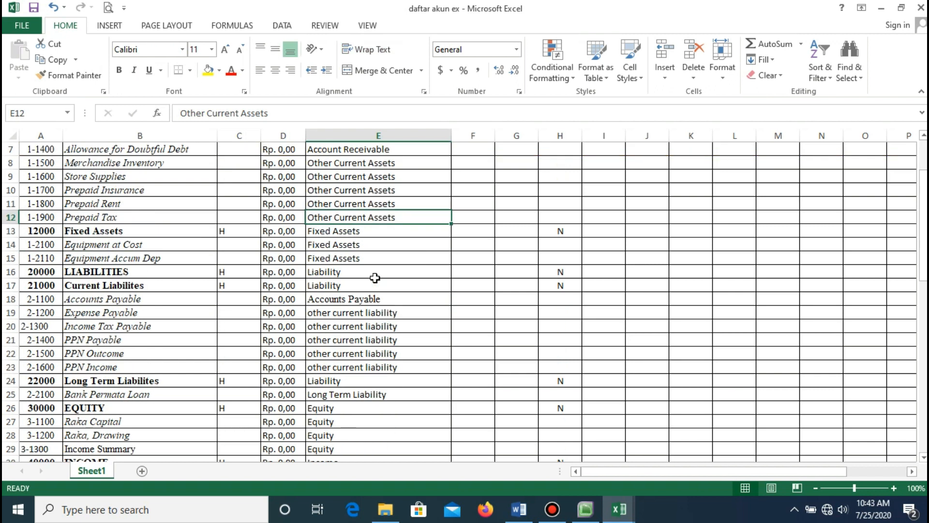
pyautogui.scroll(-1, 375, 278)
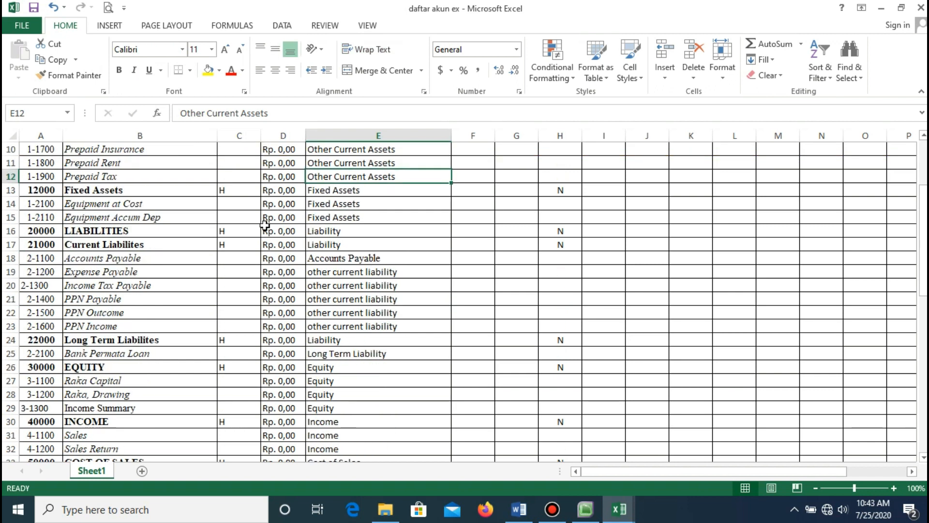
pyautogui.click(125, 191)
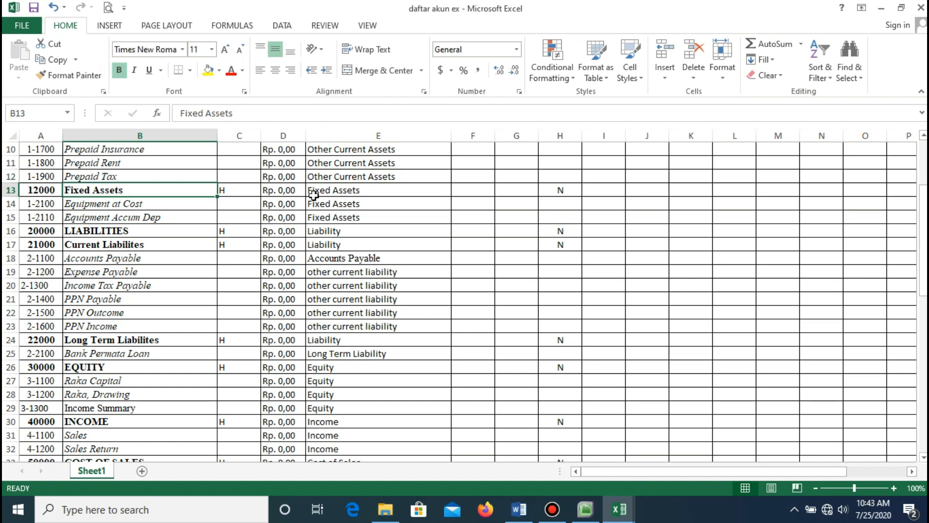
pyautogui.click(330, 217)
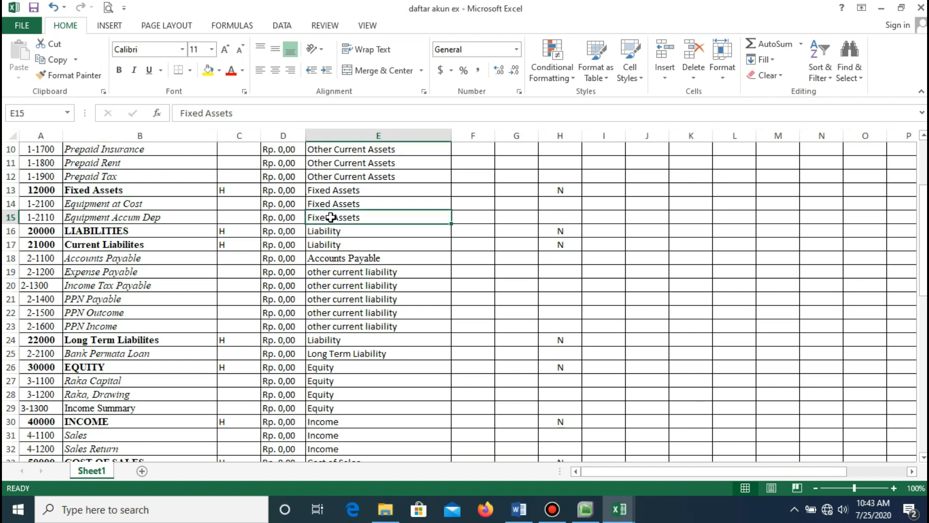
# Check the account types of the LIABILITIES and Current Liabilites headers and the Accounts Payable account in rows 16 to 18.
pyautogui.click(127, 234)
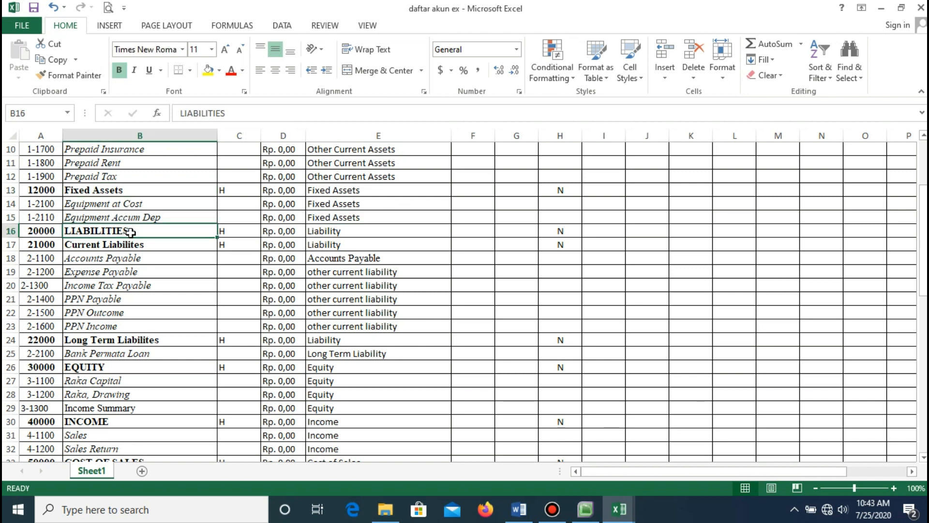
pyautogui.click(135, 243)
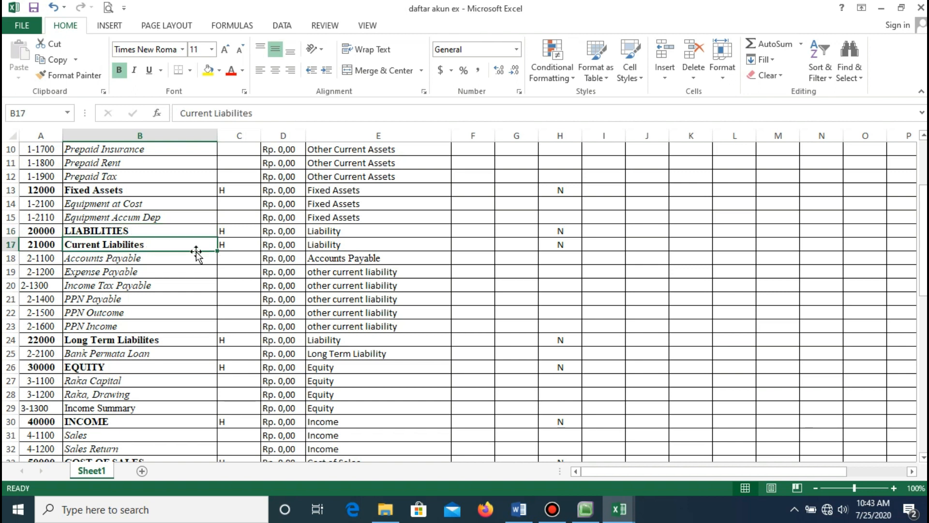
pyautogui.click(328, 246)
pyautogui.click(134, 257)
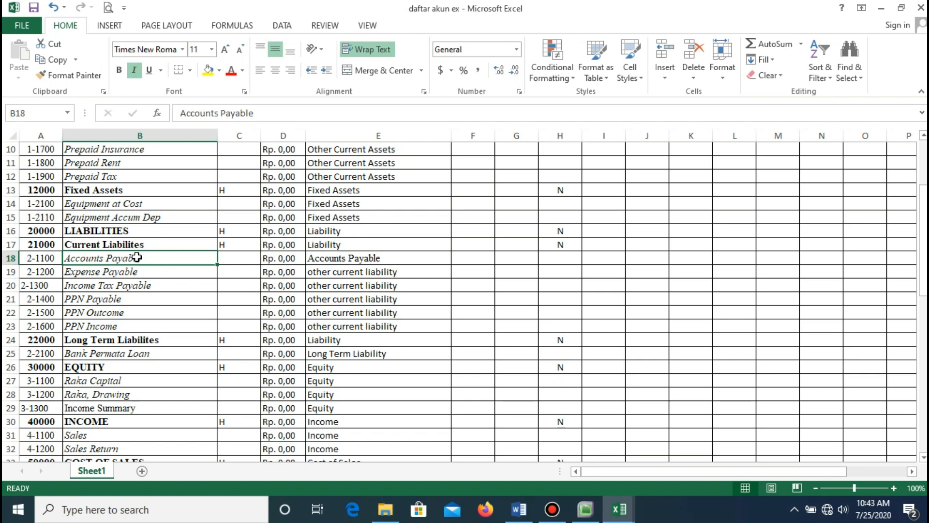
pyautogui.click(372, 261)
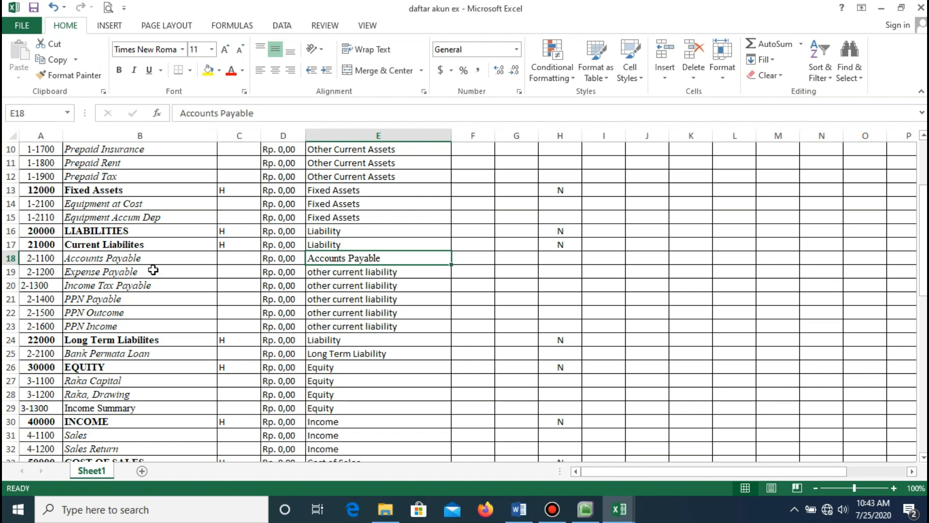
# Check the account types of the remaining current liability accounts, Expense Payable to PPN Income, in rows 19 to 23.
pyautogui.click(125, 274)
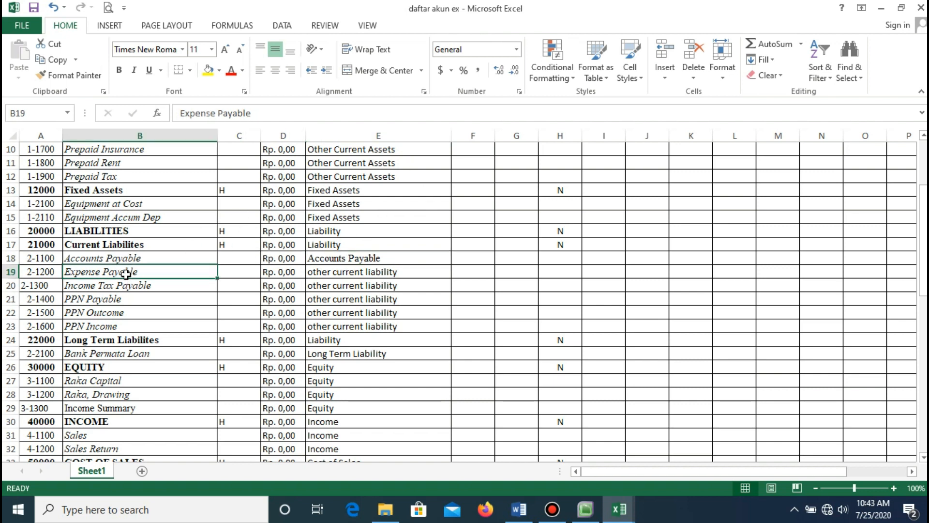
pyautogui.click(124, 329)
pyautogui.click(347, 272)
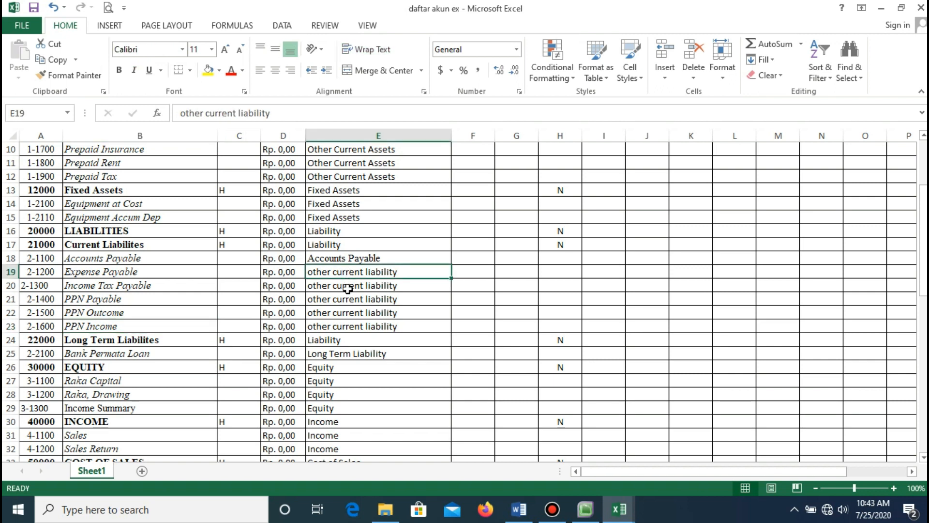
# Switch to the Word document, examine its account list from Current Liabilities to Revenues, and return to the Excel account list.
pyautogui.scroll(-2, 348, 289)
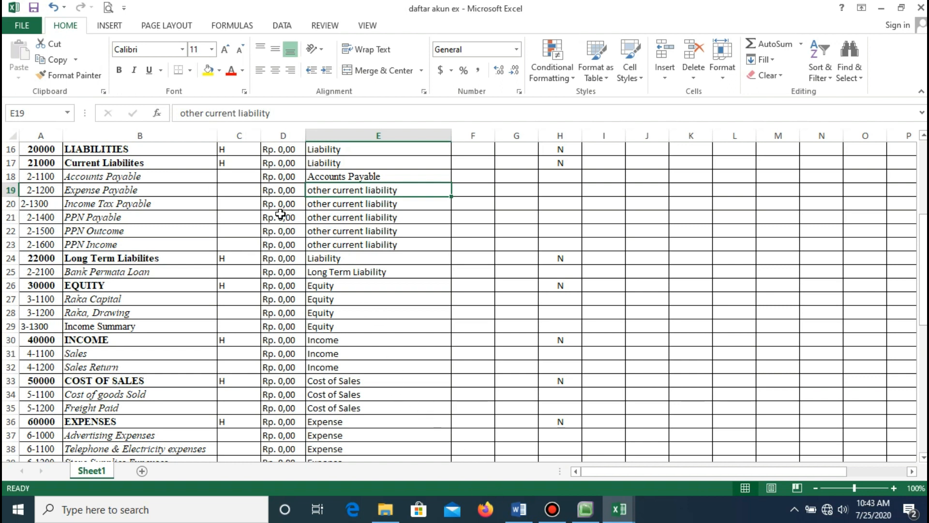
pyautogui.click(519, 510)
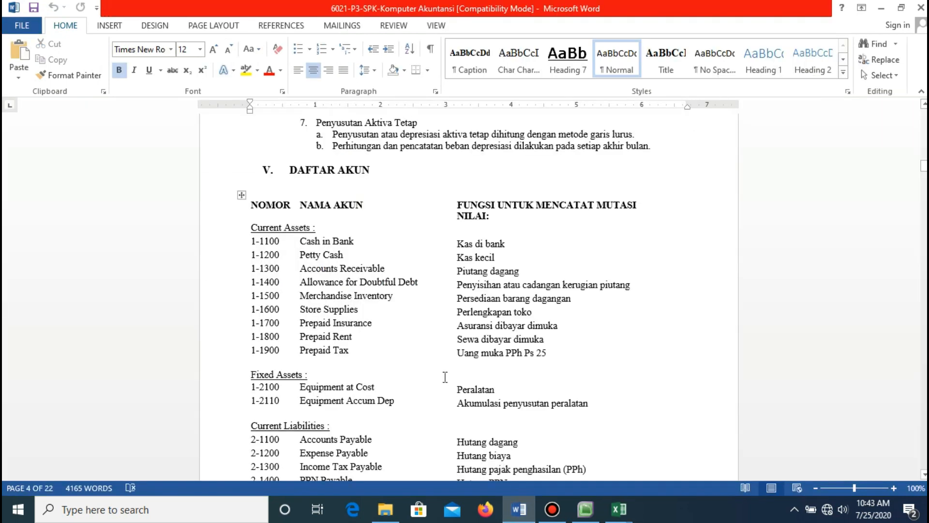
pyautogui.scroll(-10, 333, 253)
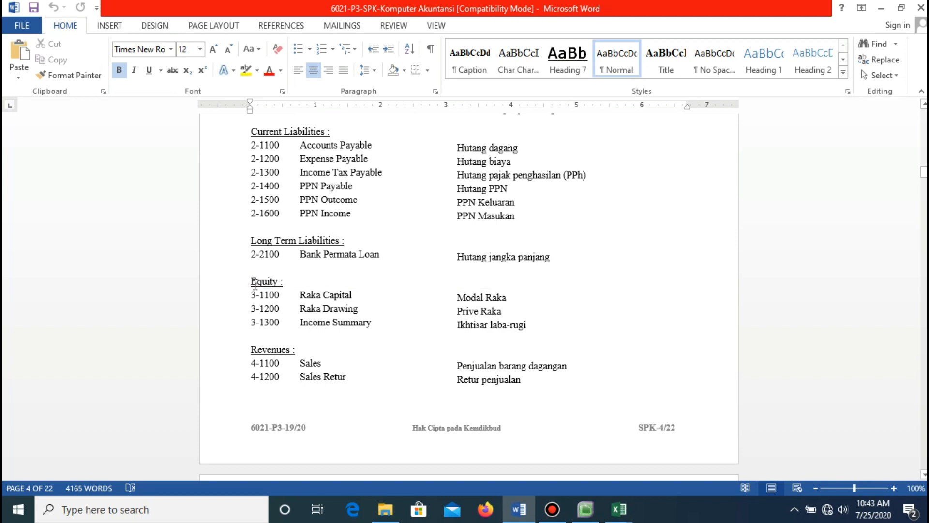
pyautogui.click(619, 509)
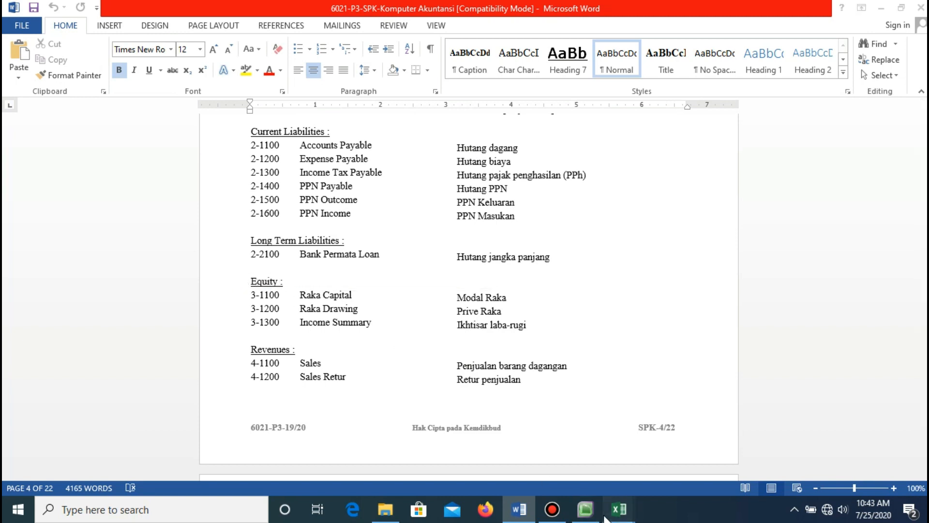
pyautogui.click(664, 462)
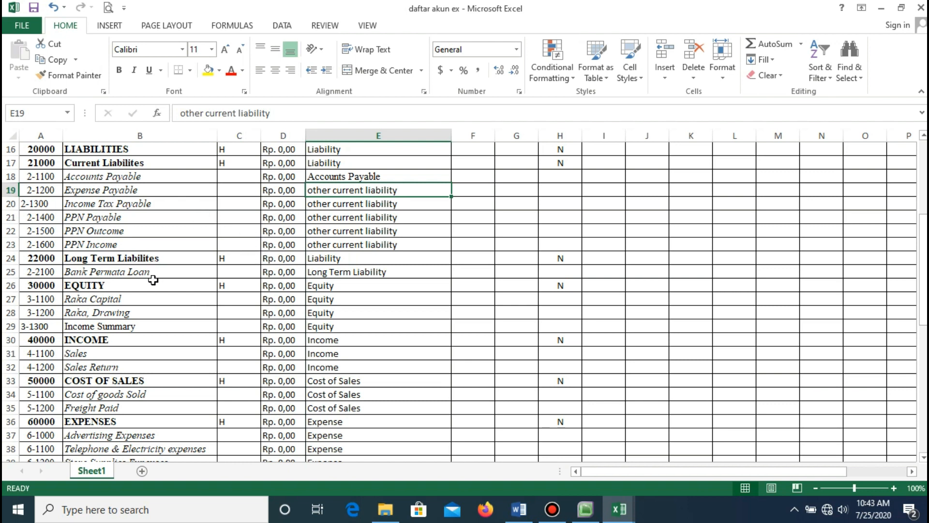
# Check the account types of the Long Term Liabilites header and the Bank Permata Loan account in E24 and E25.
pyautogui.click(150, 261)
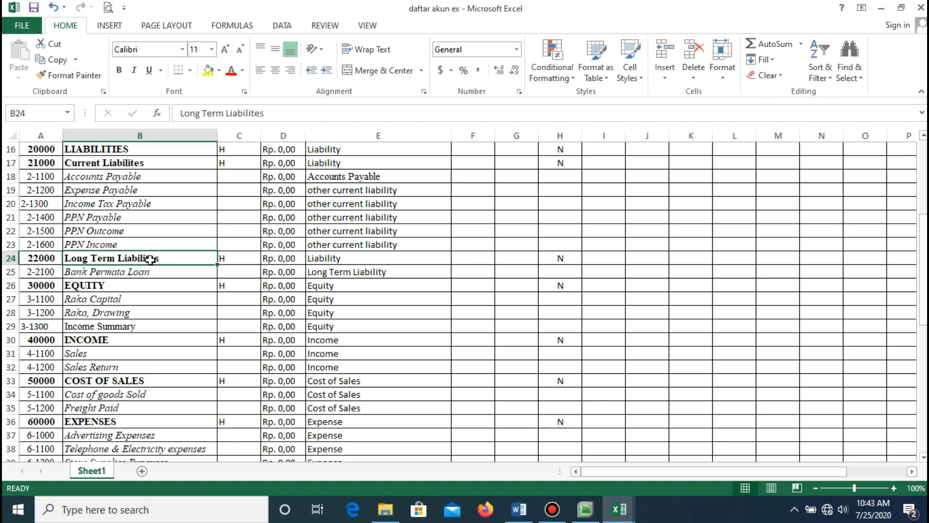
pyautogui.click(322, 257)
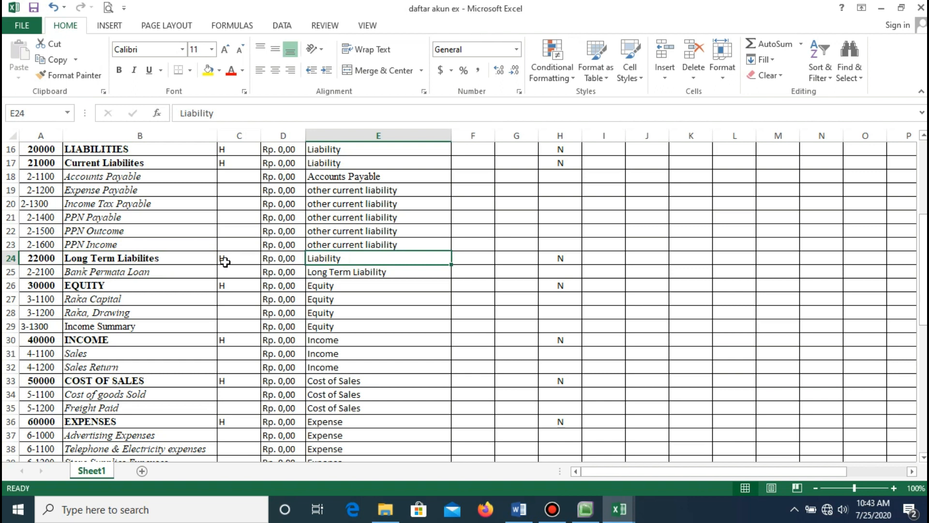
pyautogui.click(374, 272)
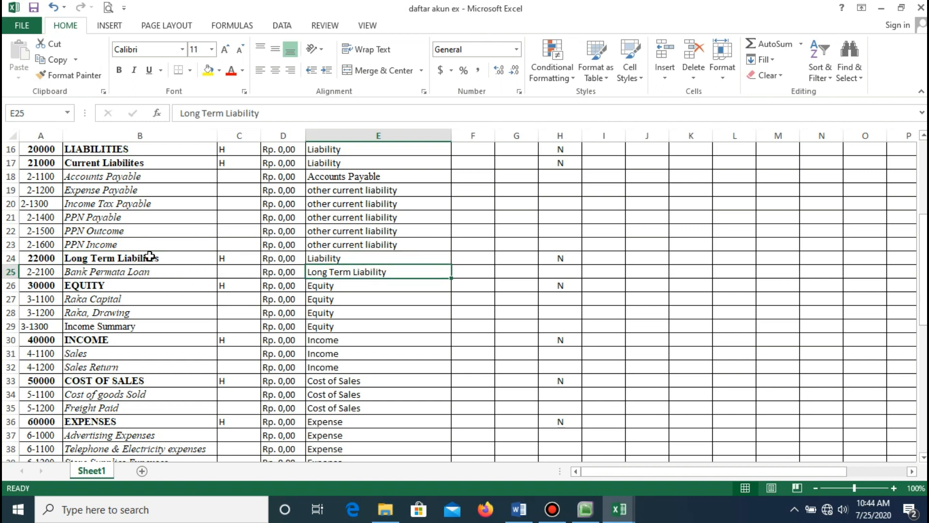
# Check the account types of the EQUITY header and the equity accounts listed below it.
pyautogui.click(107, 287)
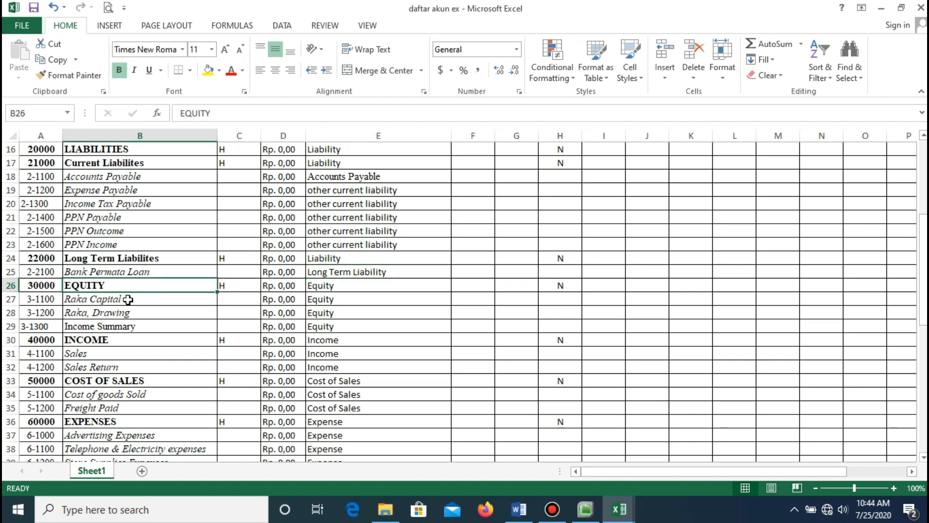
pyautogui.click(326, 288)
pyautogui.click(331, 313)
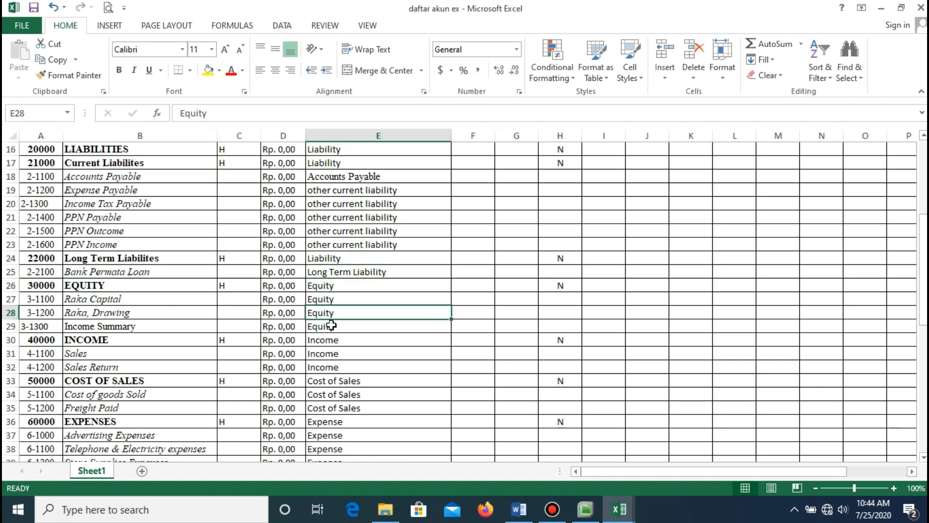
# Check the account types of Income Summary and of the INCOME, COST OF SALES and EXPENSES groups down to row 45.
pyautogui.click(329, 328)
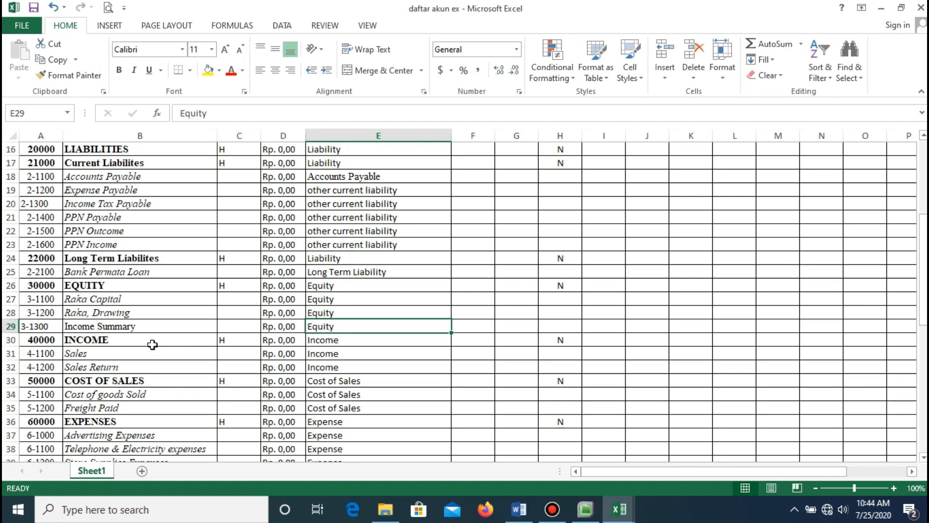
pyautogui.click(186, 341)
pyautogui.click(335, 381)
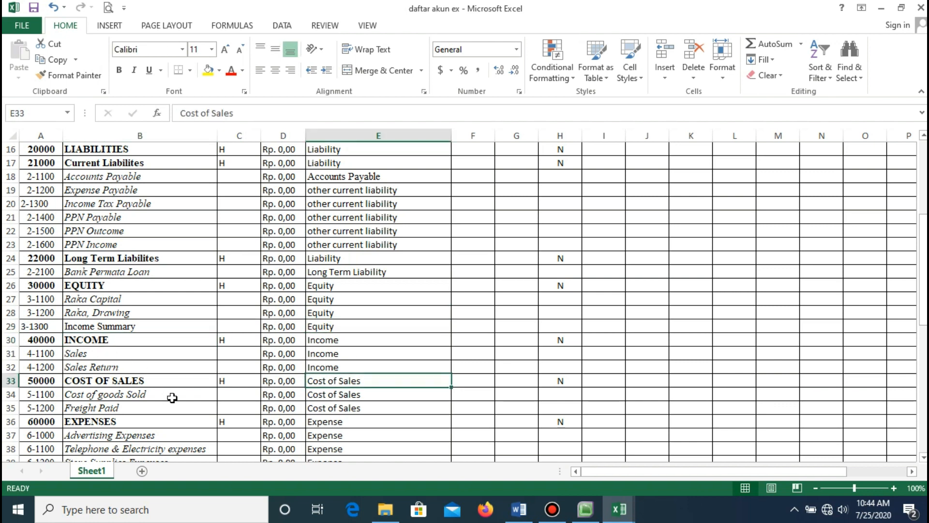
pyautogui.scroll(-2, 131, 394)
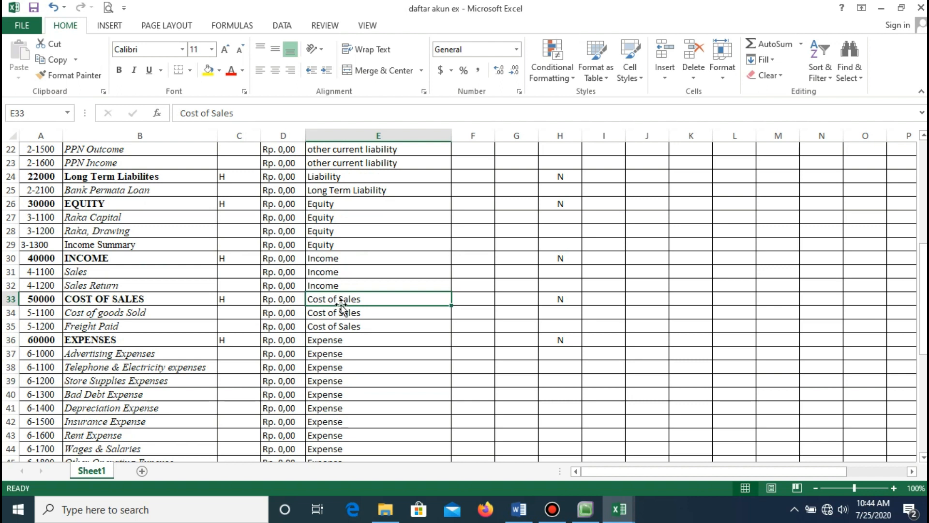
pyautogui.click(119, 343)
pyautogui.scroll(-2, 382, 368)
pyautogui.click(325, 380)
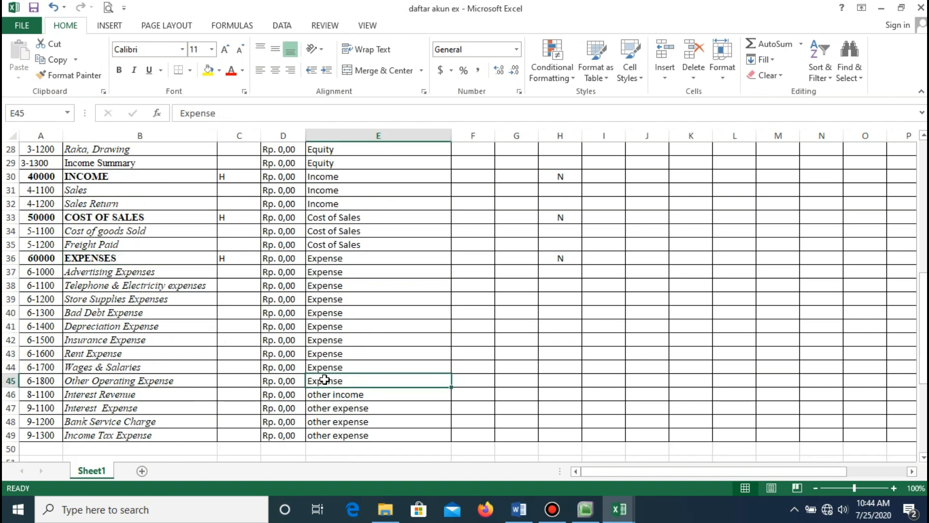
# Check the account types of Interest Revenue and the other expense accounts in rows 46 to 49.
pyautogui.click(145, 397)
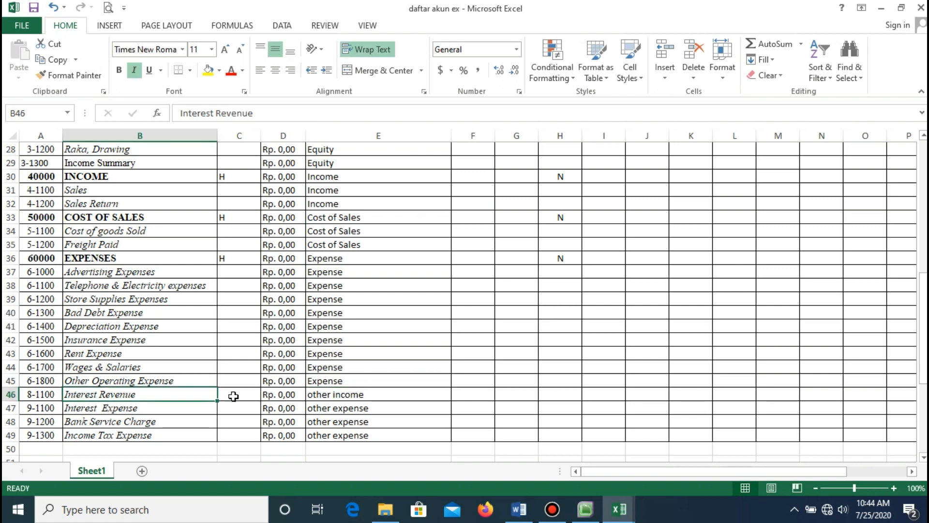
pyautogui.click(319, 396)
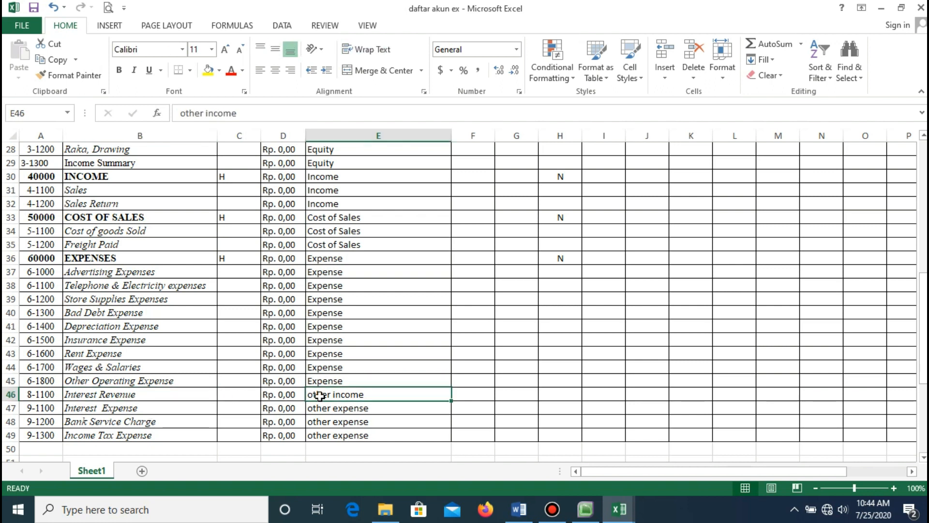
pyautogui.click(177, 412)
pyautogui.click(366, 419)
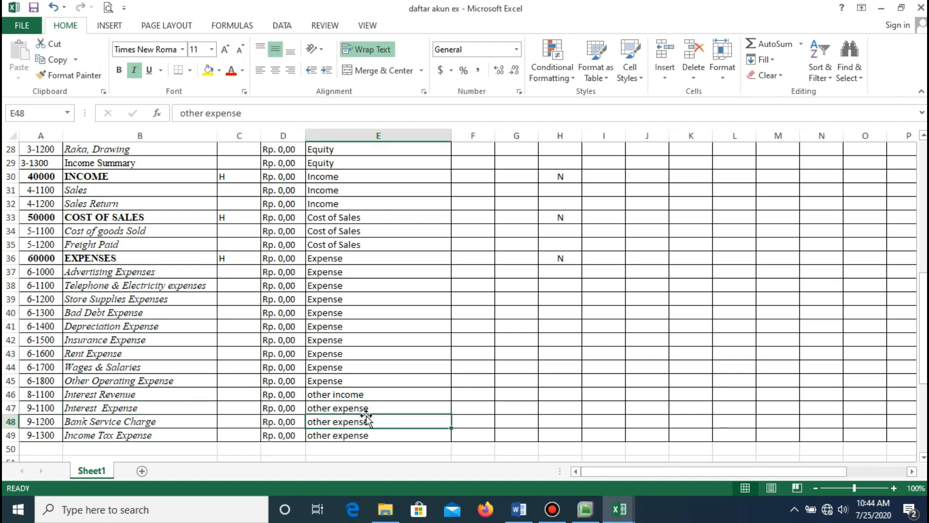
# Review the account list's column headings in row 1, from CODE to Account Type.
pyautogui.scroll(9, 366, 419)
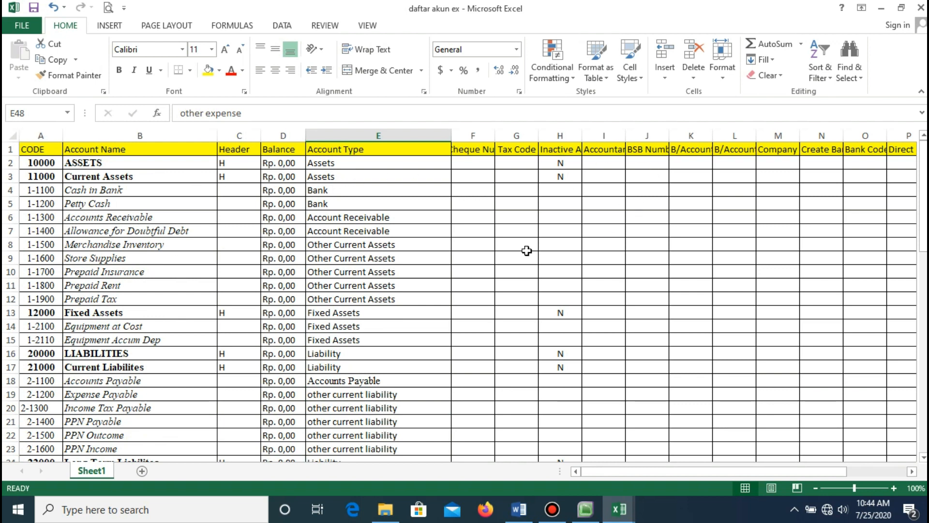
pyautogui.moveTo(707, 474); pyautogui.dragTo(593, 455)
pyautogui.click(44, 150)
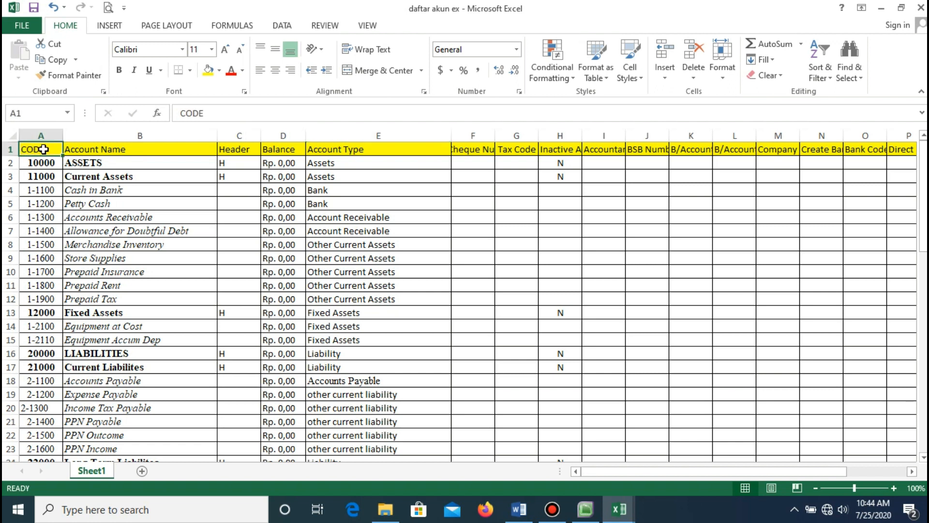
pyautogui.click(82, 149)
pyautogui.click(242, 150)
pyautogui.click(287, 155)
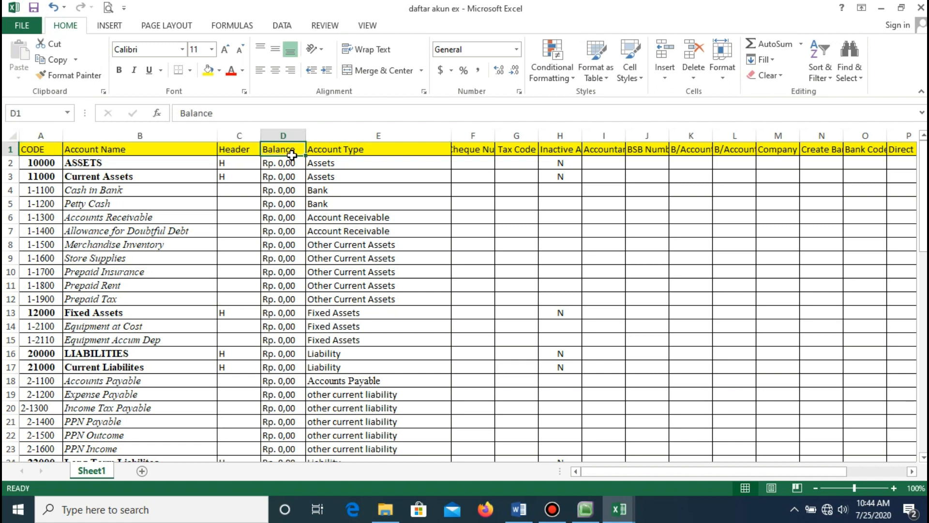
pyautogui.click(354, 147)
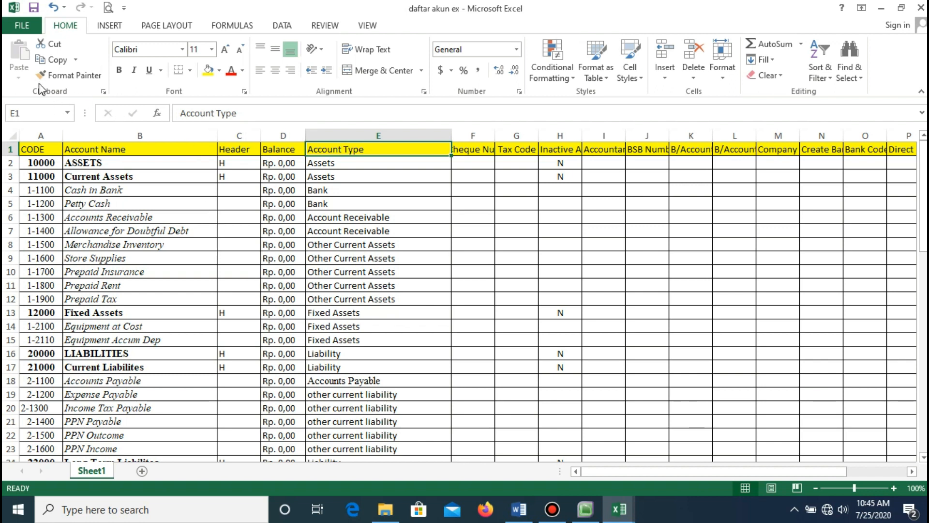
pyautogui.click(30, 28)
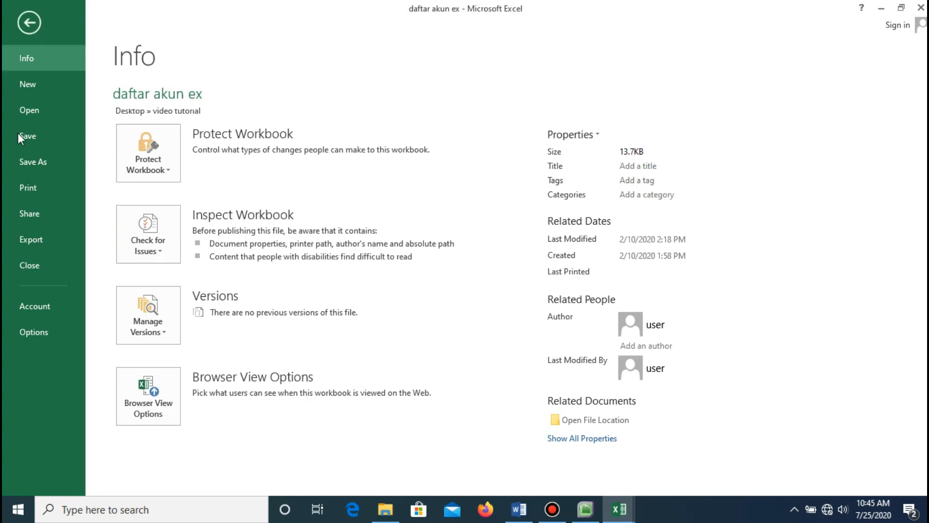
pyautogui.click(28, 162)
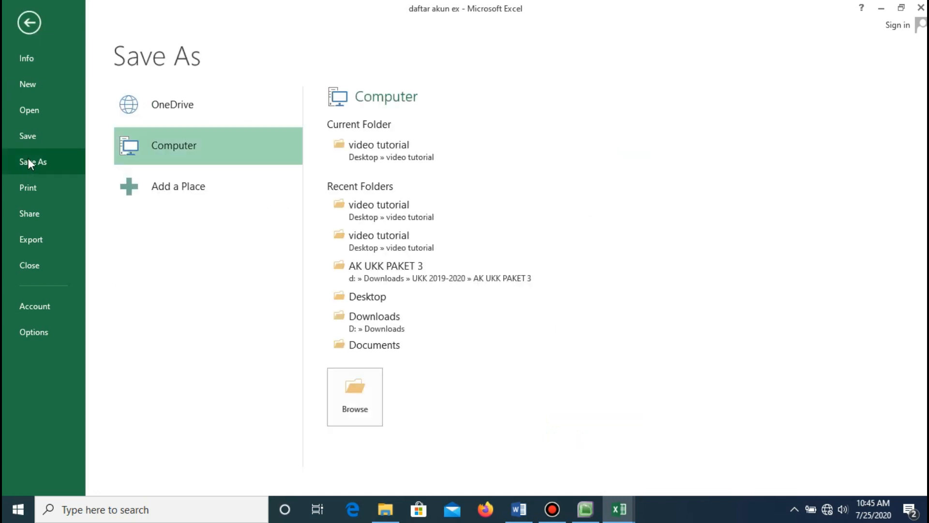
pyautogui.click(349, 415)
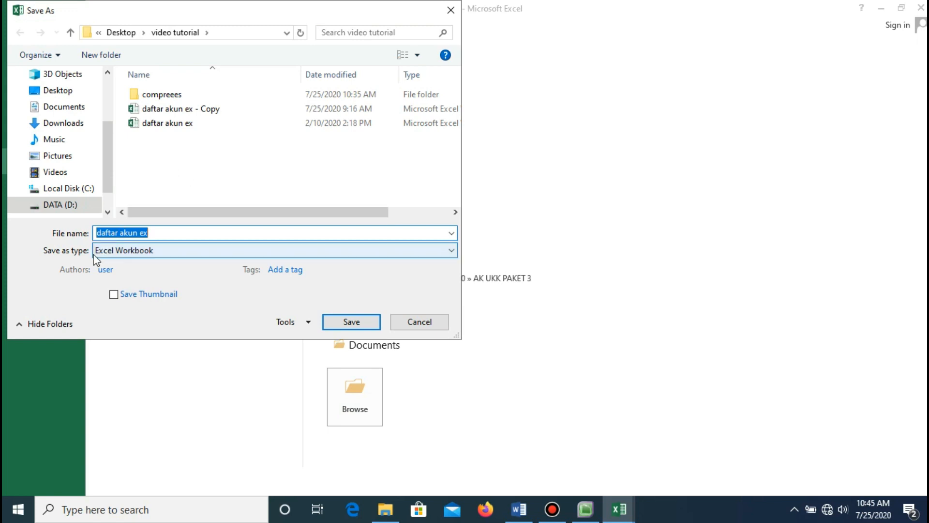
pyautogui.click(133, 250)
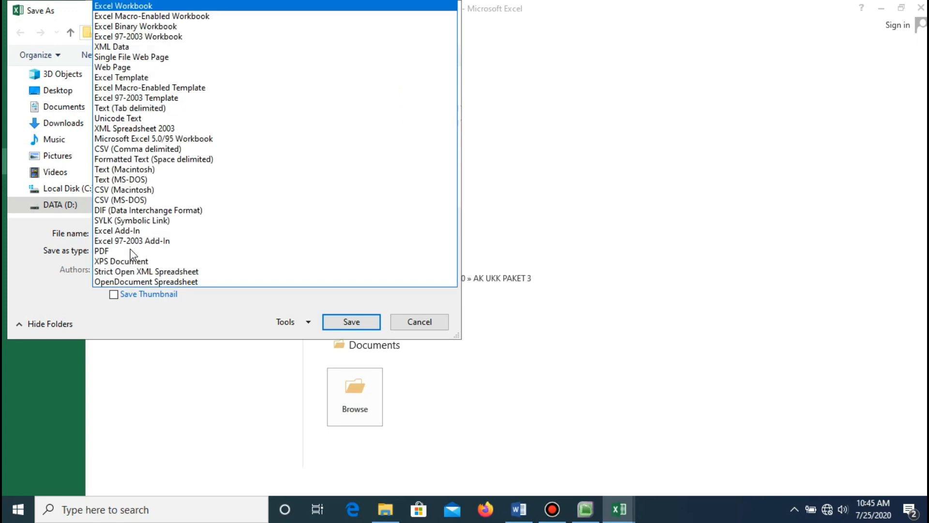
pyautogui.click(131, 111)
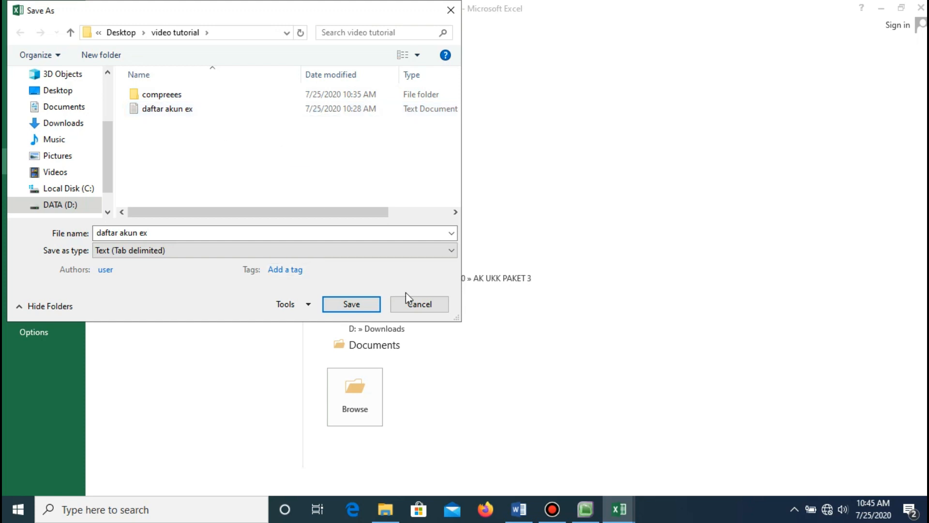
pyautogui.click(419, 304)
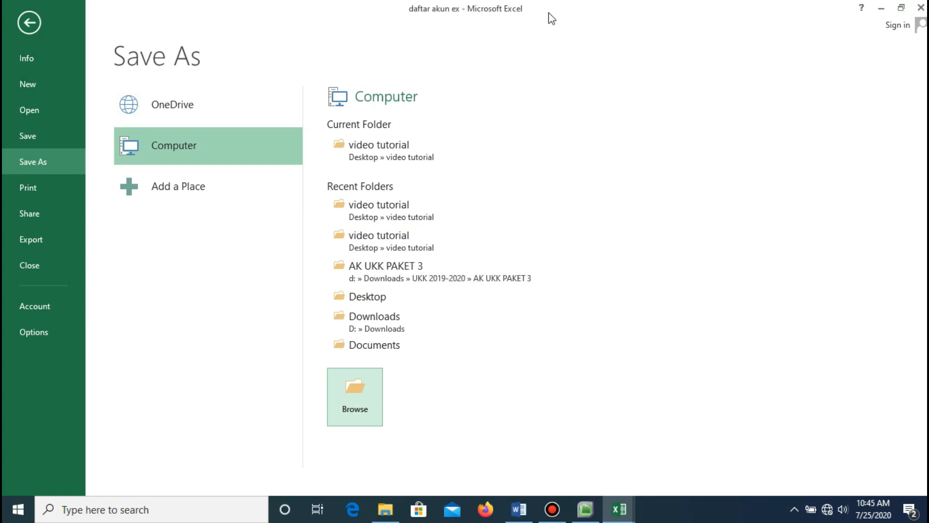
pyautogui.click(25, 24)
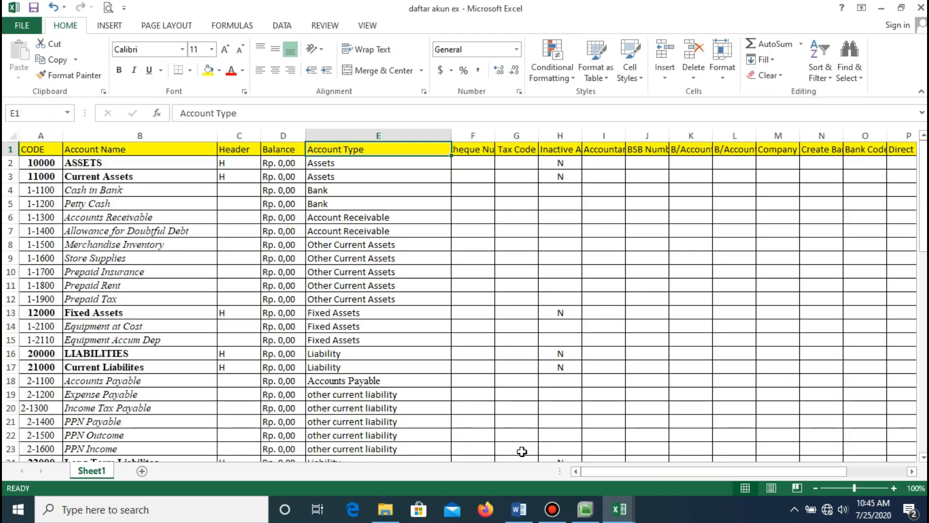
# Close the daftar akun ex - Copy workbook, and close the daftar akun ex workbook with its changes saved.
pyautogui.moveTo(619, 515)
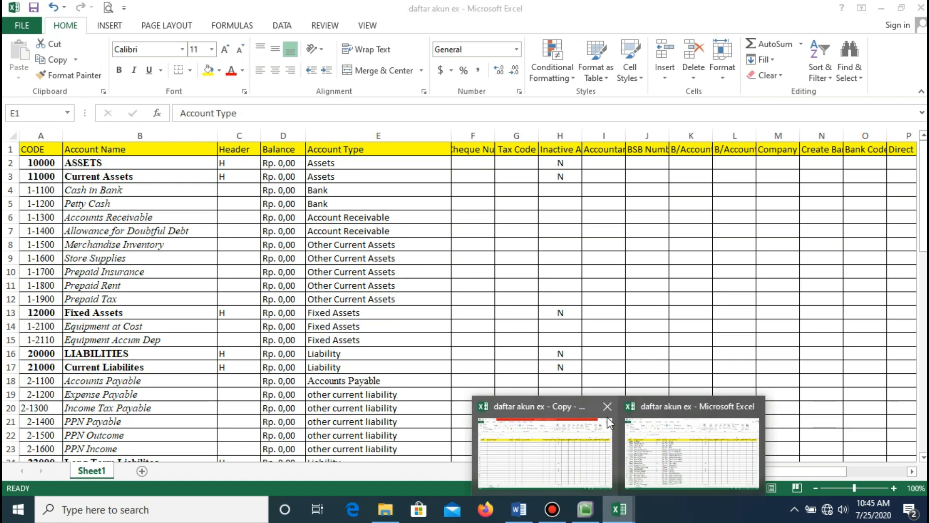
pyautogui.click(605, 407)
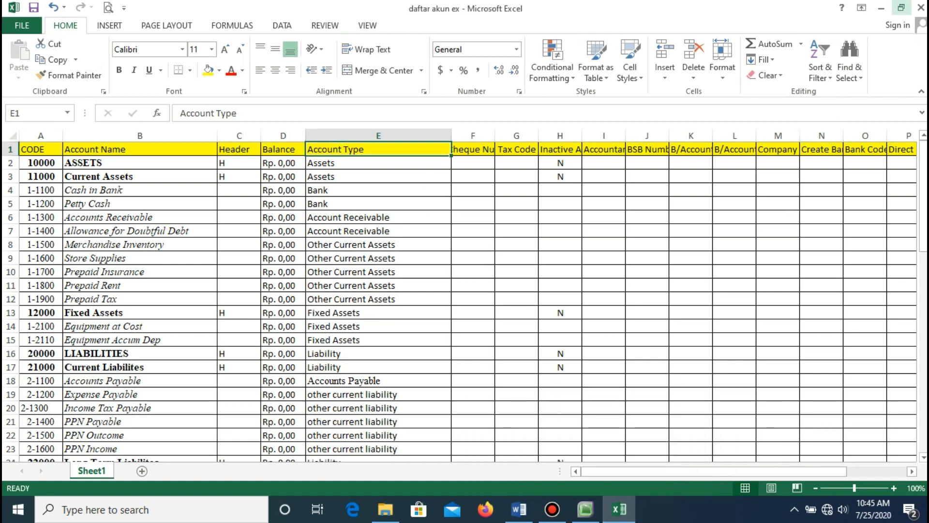
pyautogui.click(920, 7)
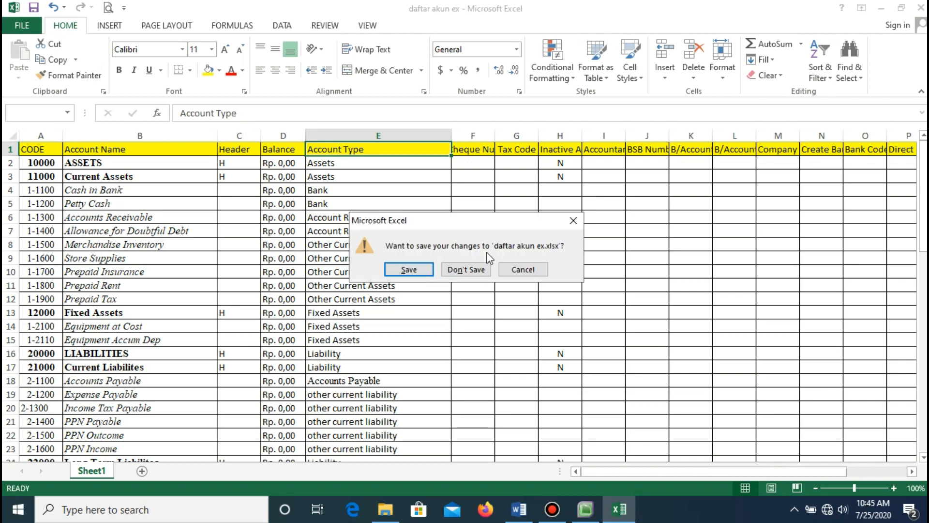
pyautogui.click(416, 270)
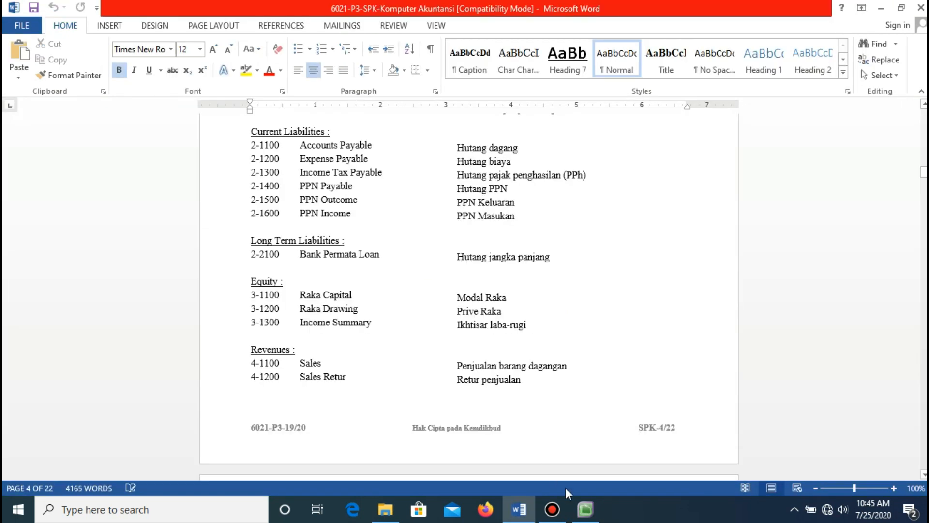
# Switch to MYOB Accounting and open the Accounts List of UD. BUANA.
pyautogui.click(586, 509)
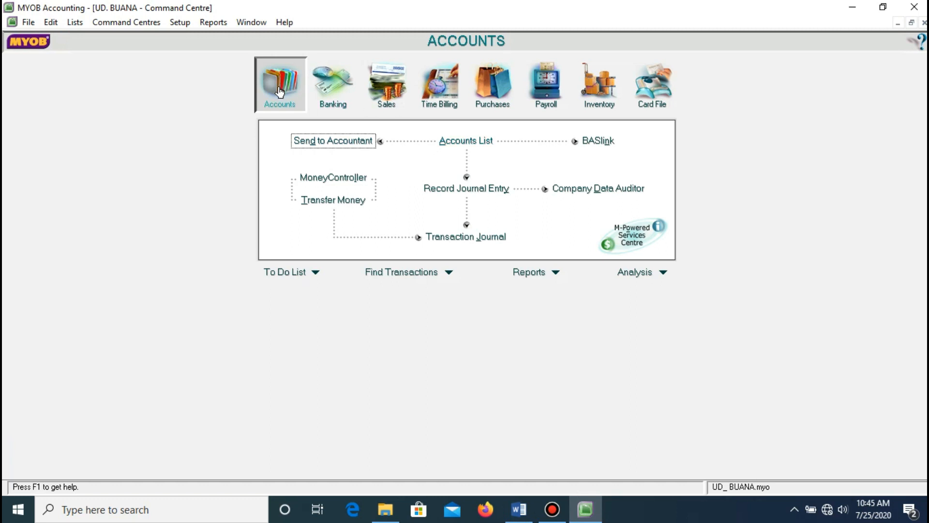
pyautogui.click(454, 151)
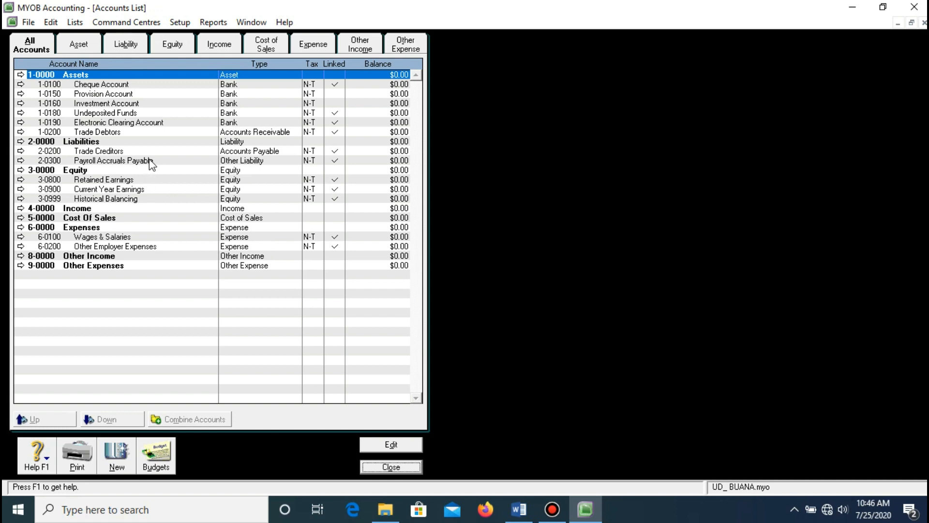
# Set up an Account Information import from a tab-delimited file with a header record, using Update Existing Record for duplicates.
pyautogui.click(28, 23)
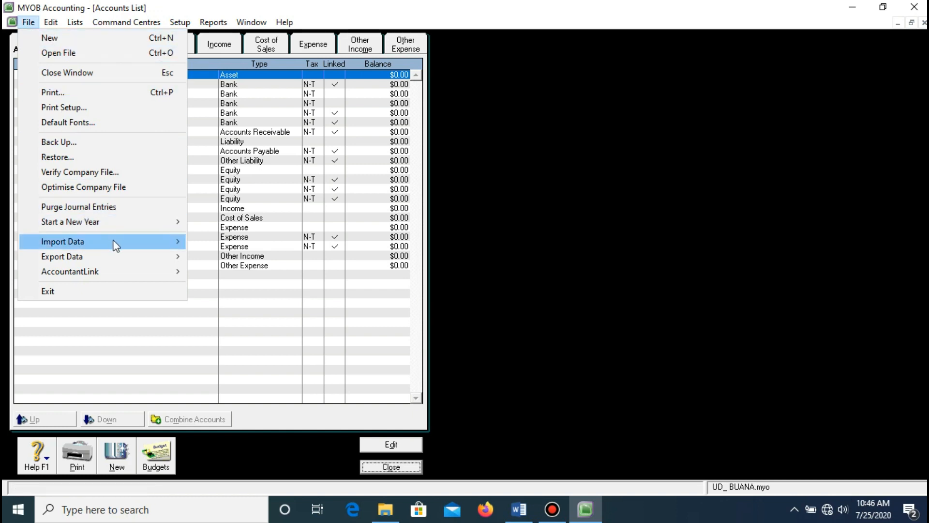
pyautogui.moveTo(116, 245)
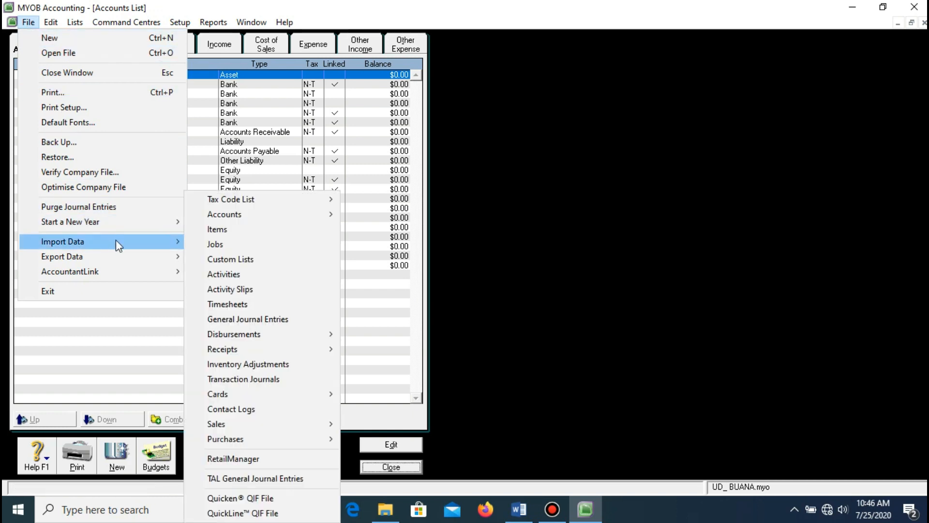
pyautogui.moveTo(272, 213)
pyautogui.moveTo(309, 213)
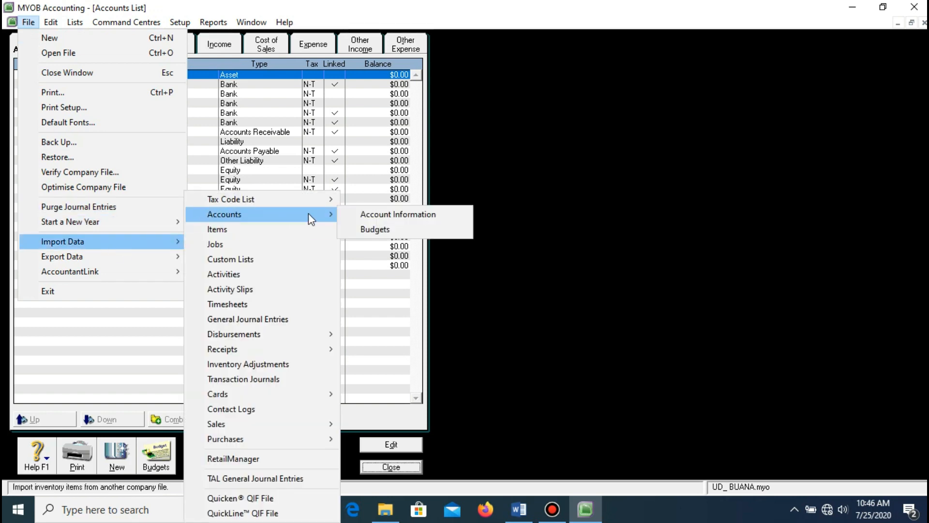
pyautogui.click(397, 218)
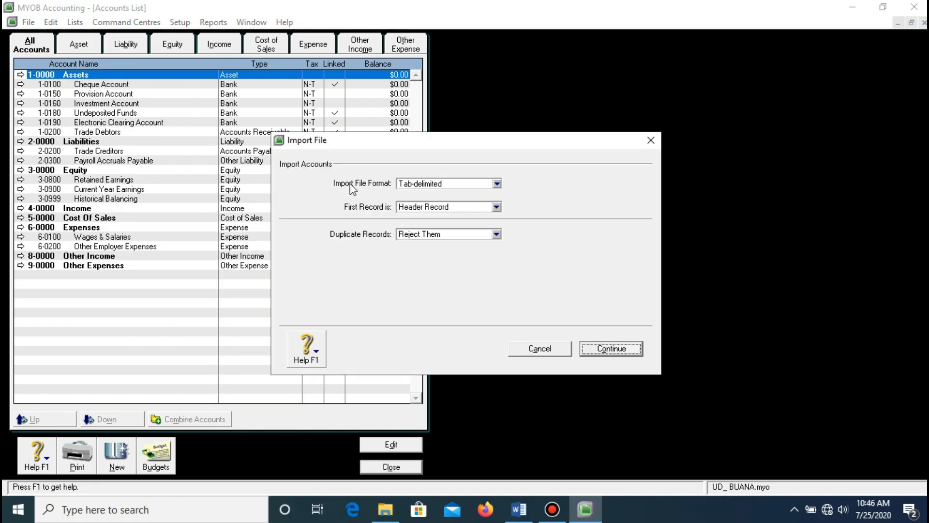
pyautogui.click(497, 184)
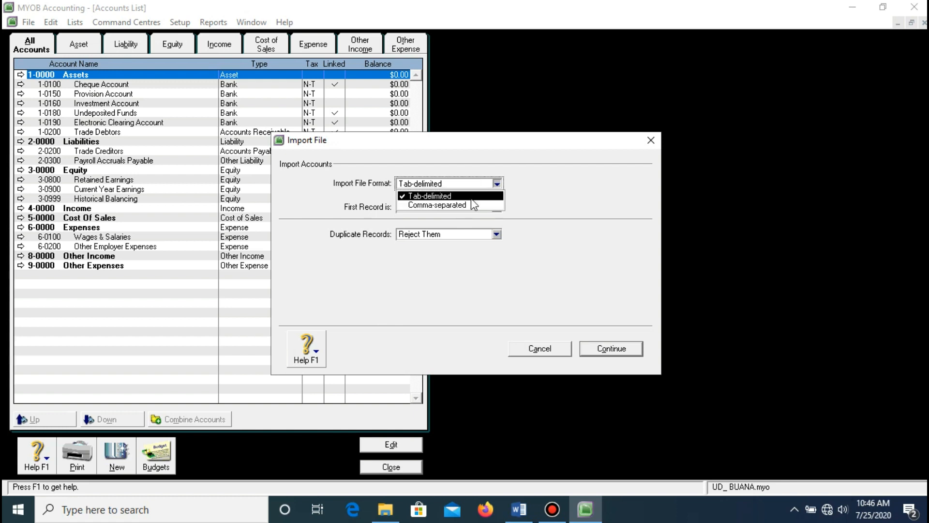
pyautogui.click(560, 189)
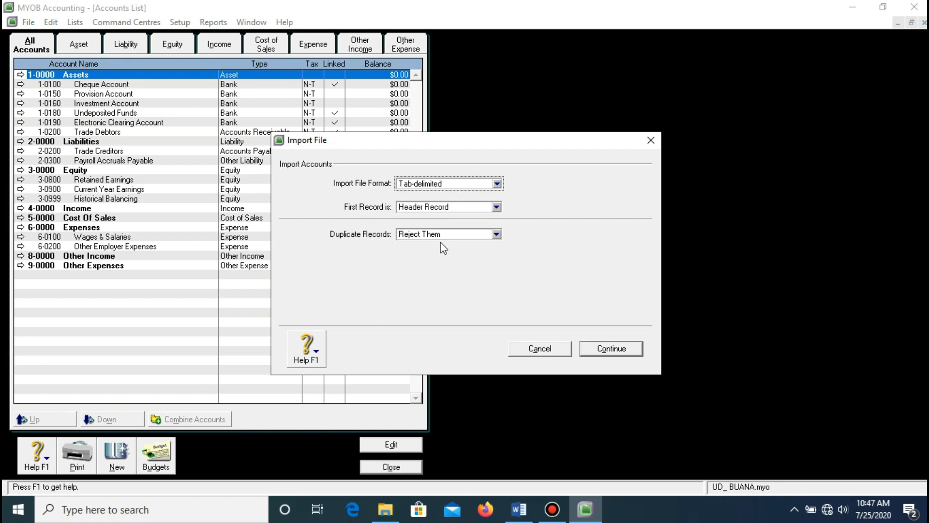
pyautogui.click(496, 235)
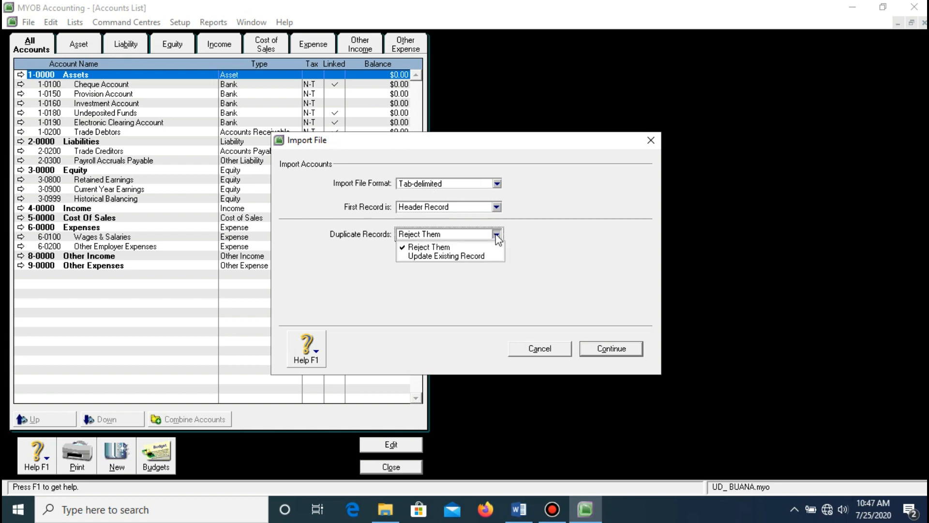
pyautogui.click(446, 257)
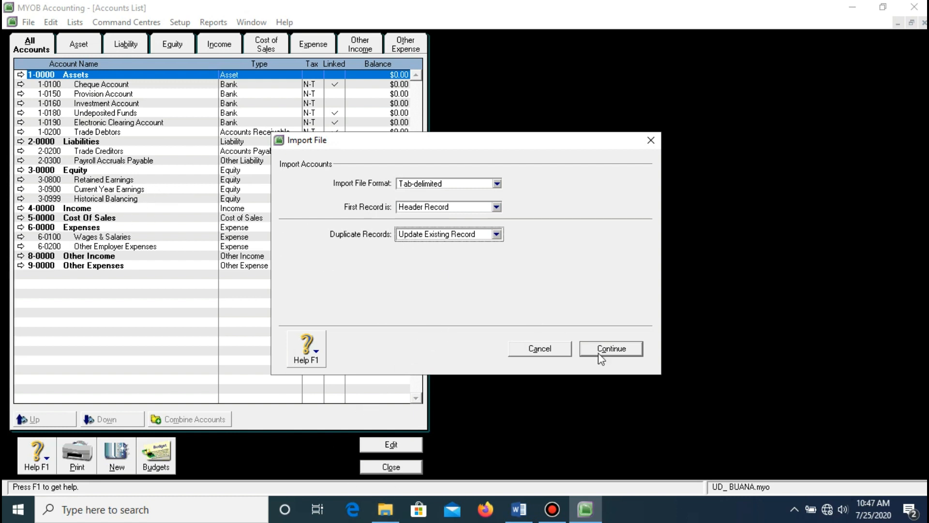
pyautogui.click(611, 349)
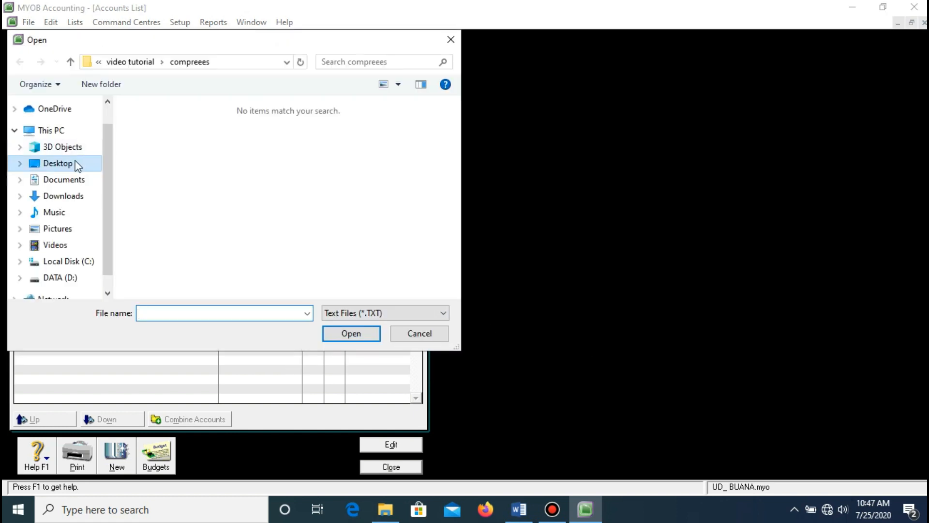
# Open the daftar akun ex text file from the video tutorial folder on the Desktop as the import source.
pyautogui.click(76, 163)
pyautogui.click(184, 212)
pyautogui.doubleClick(184, 212)
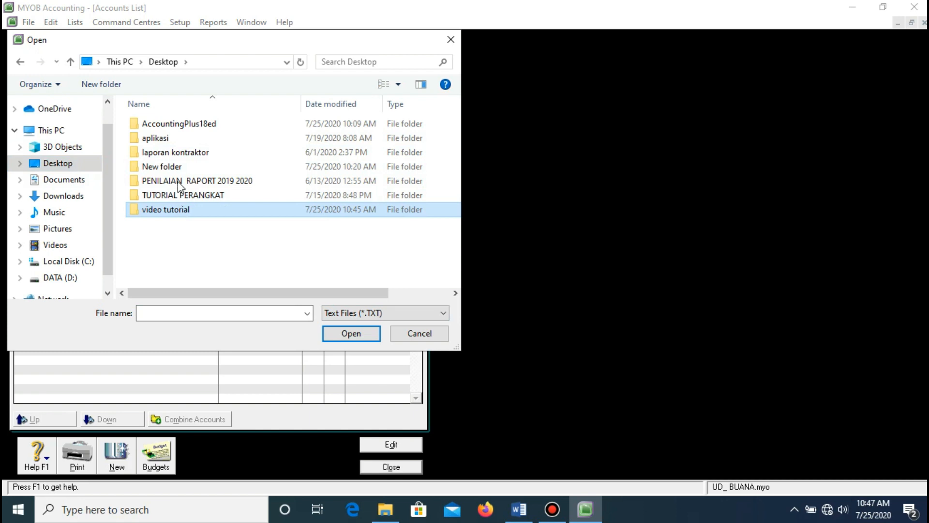
pyautogui.click(182, 139)
pyautogui.click(351, 334)
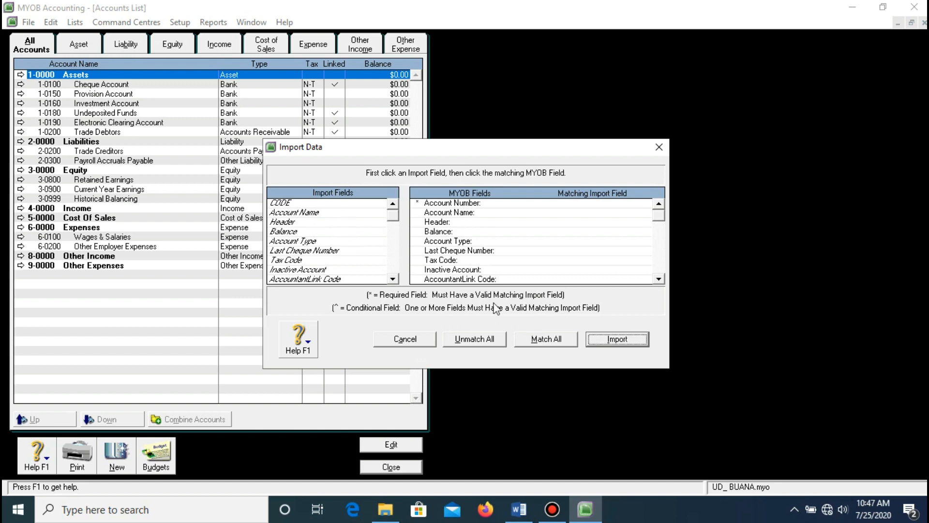
# Match all import fields to their MYOB fields, run the account import and dismiss its summary.
pyautogui.click(541, 341)
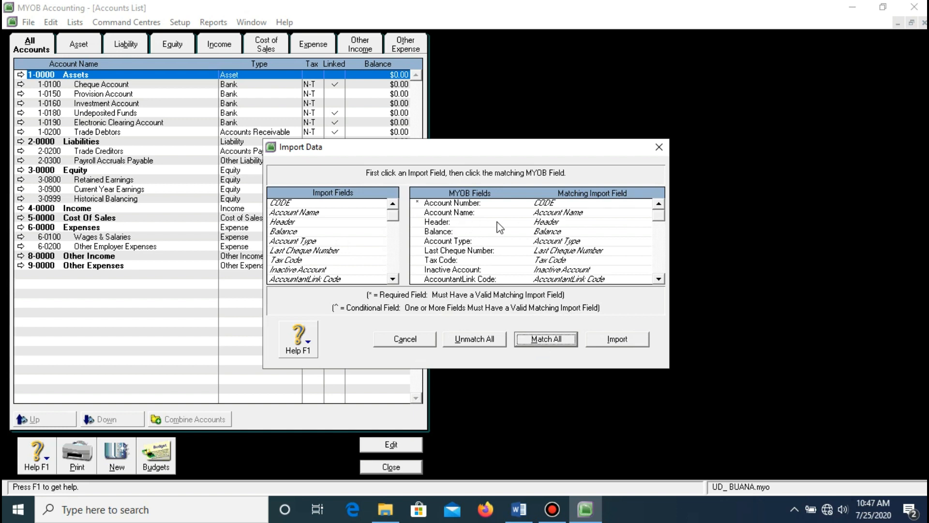
pyautogui.scroll(-2, 512, 232)
pyautogui.scroll(-1, 512, 232)
pyautogui.scroll(-1, 532, 285)
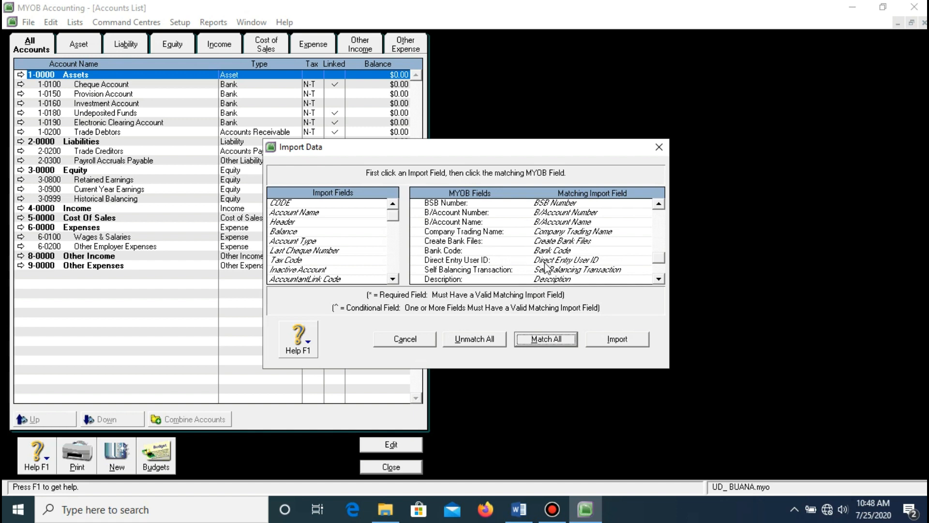
pyautogui.scroll(-1, 549, 270)
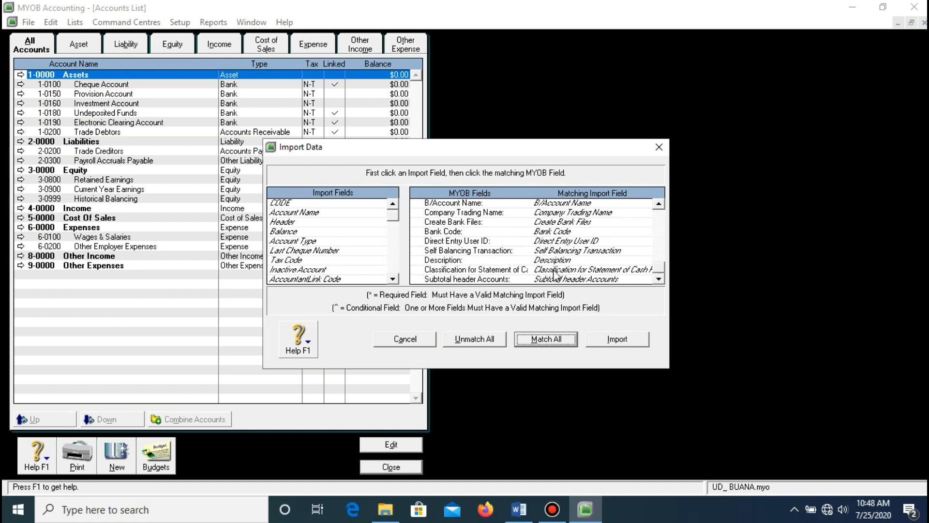
pyautogui.click(629, 340)
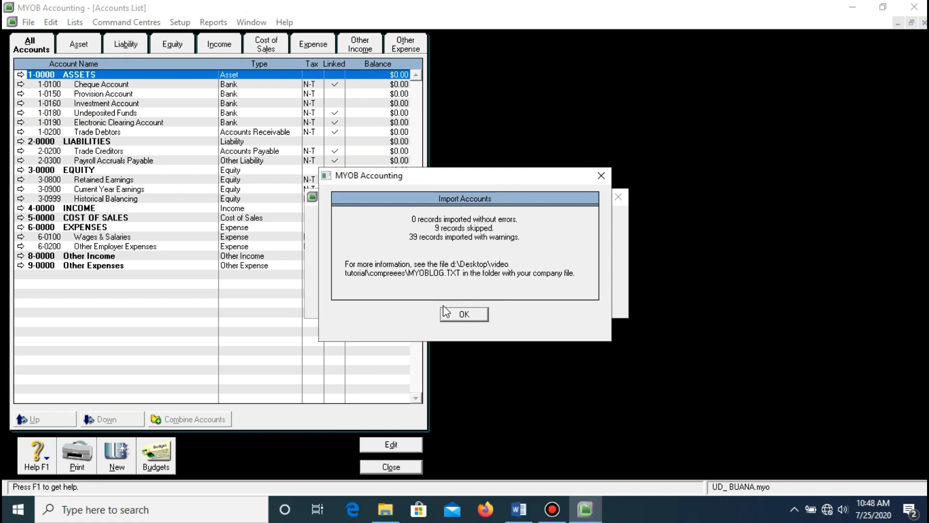
pyautogui.click(455, 316)
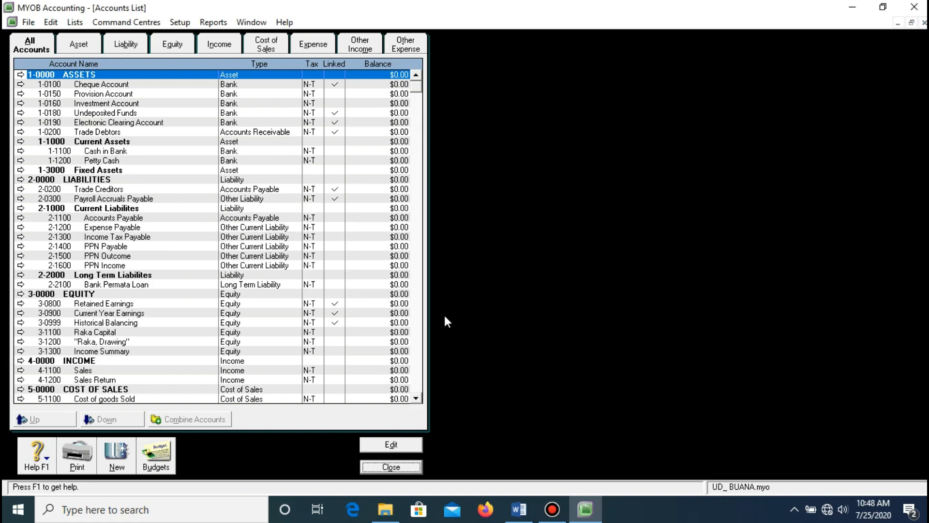
# Examine the imported accounts in the Accounts List, from Assets through Other Expenses.
pyautogui.scroll(-6, 105, 179)
pyautogui.scroll(-5, 142, 231)
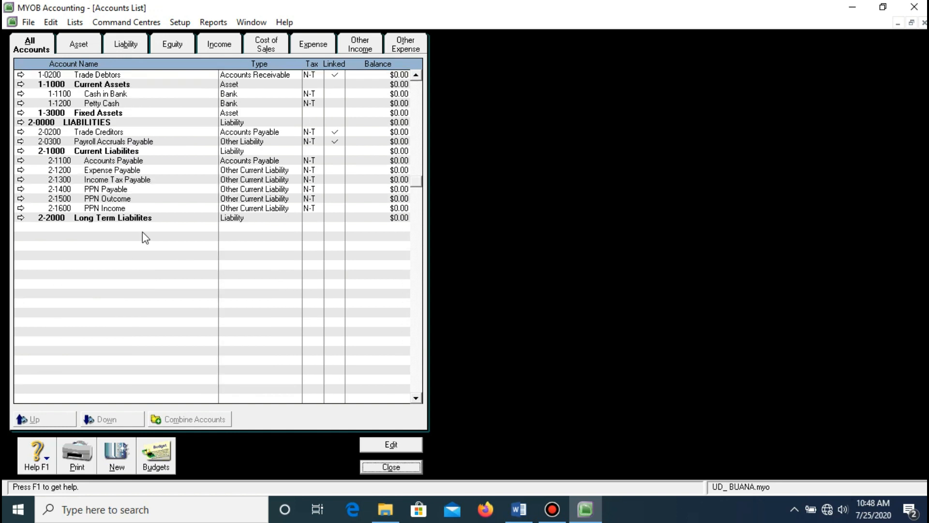
pyautogui.scroll(-1, 144, 231)
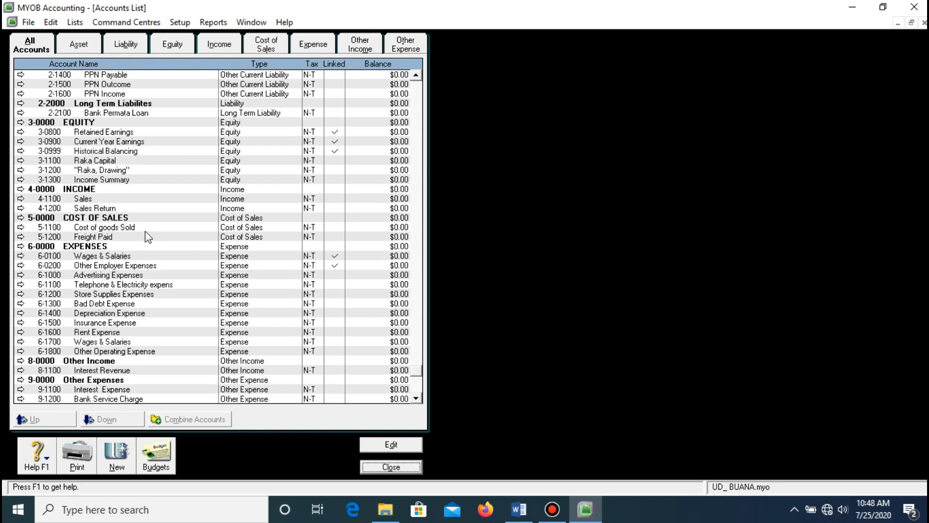
pyautogui.scroll(6, 146, 230)
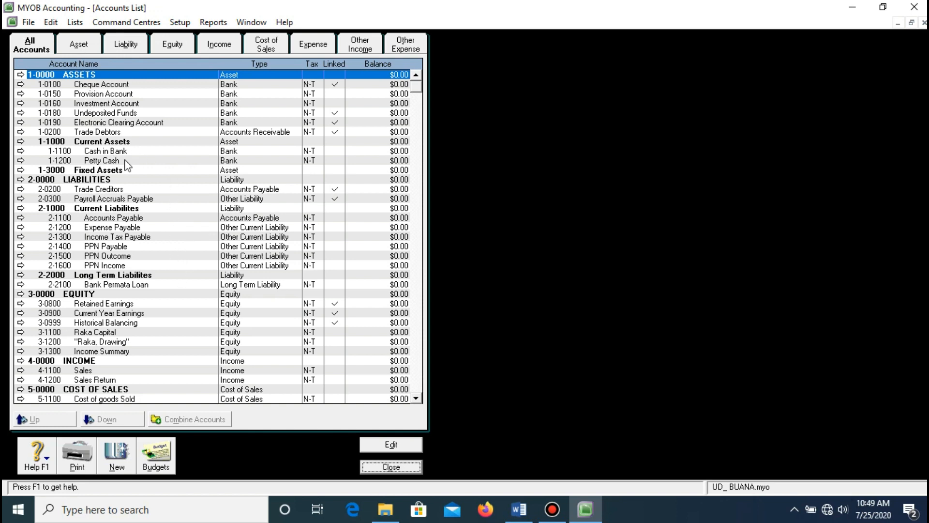
pyautogui.scroll(-3, 147, 243)
pyautogui.scroll(-3, 147, 243)
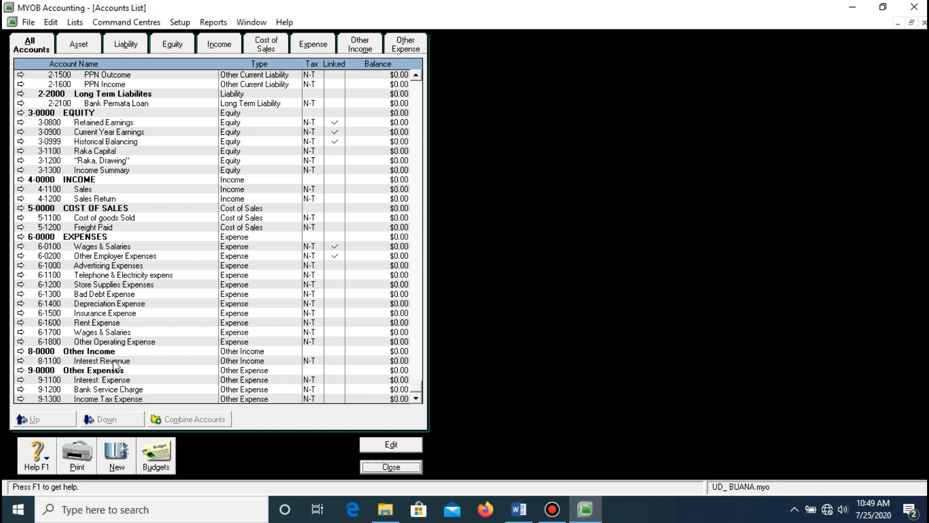
# View the blank form for a new account and the profile of the Cheque Account, closing each without changes.
pyautogui.click(123, 456)
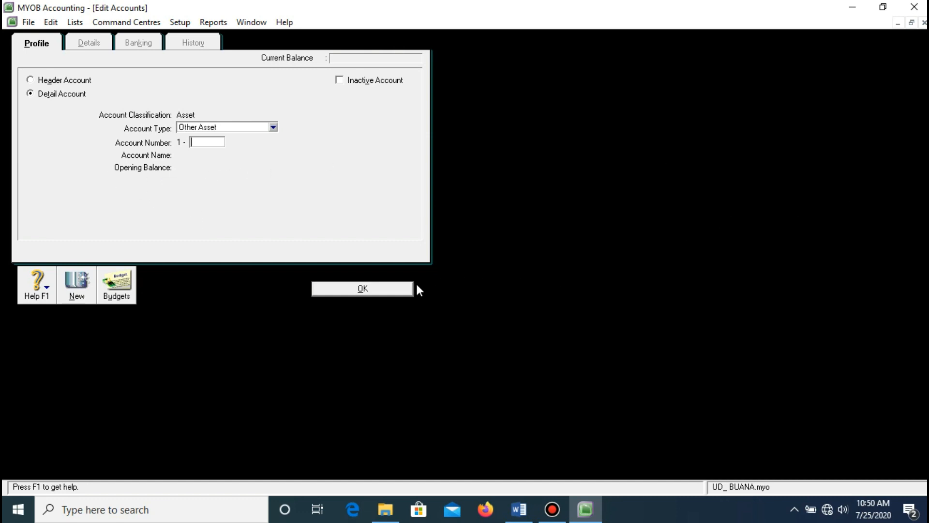
pyautogui.click(396, 287)
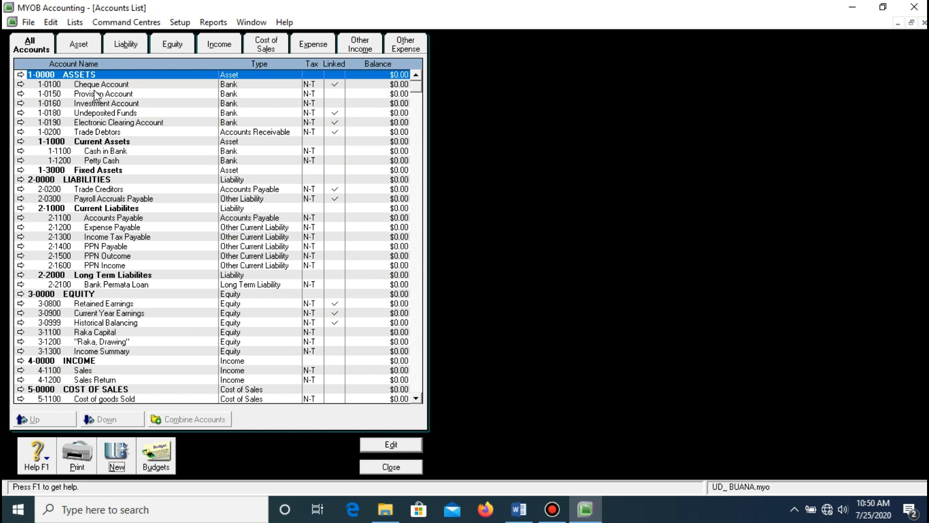
pyautogui.click(59, 84)
pyautogui.doubleClick(90, 86)
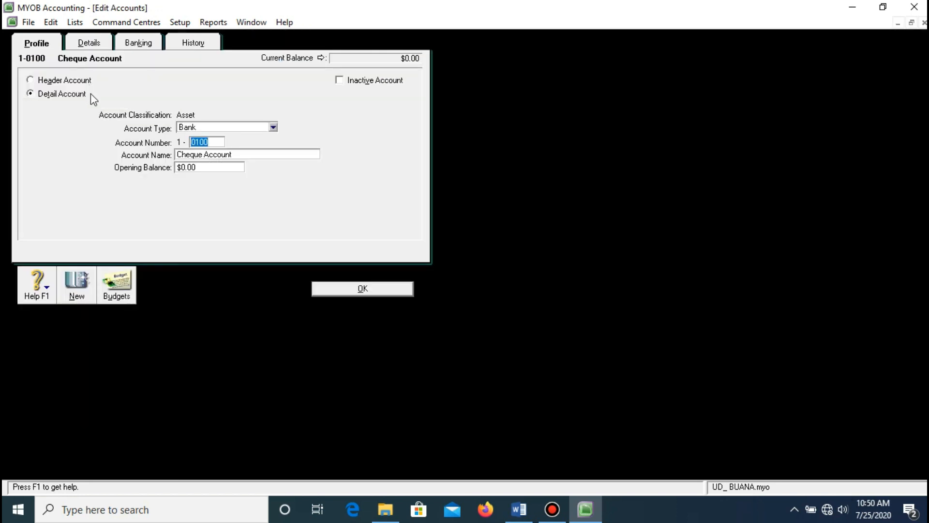
pyautogui.click(385, 290)
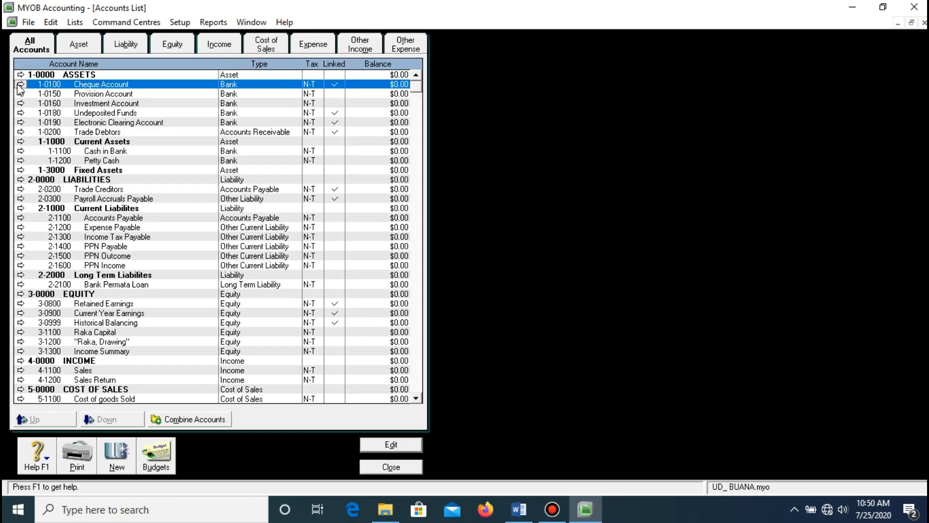
pyautogui.click(20, 85)
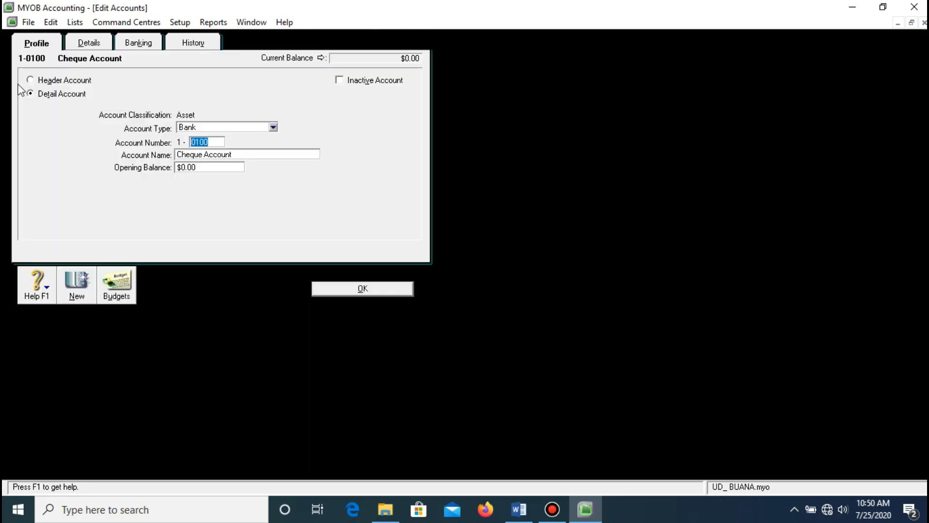
pyautogui.click(364, 289)
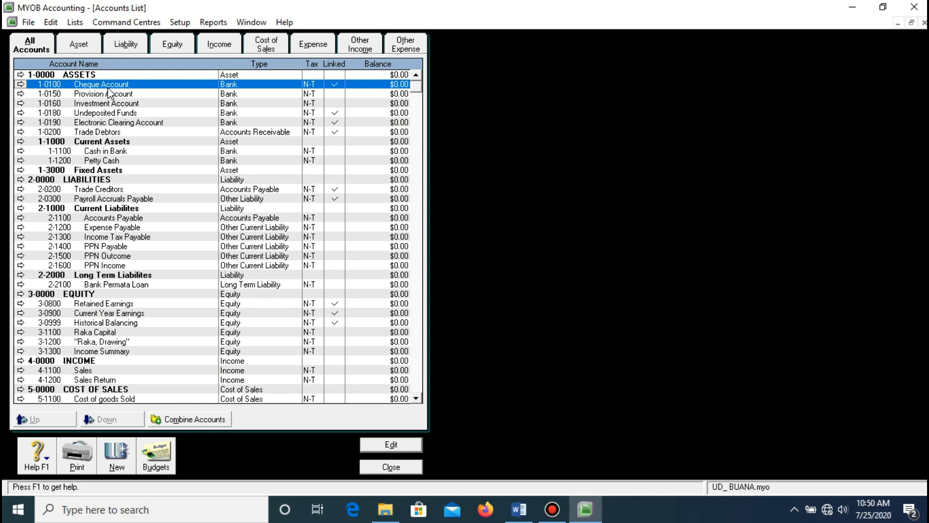
# Look at the Delete Account option in the Cheque Account record and leave the record without deleting it.
pyautogui.doubleClick(107, 87)
pyautogui.rightClick(86, 149)
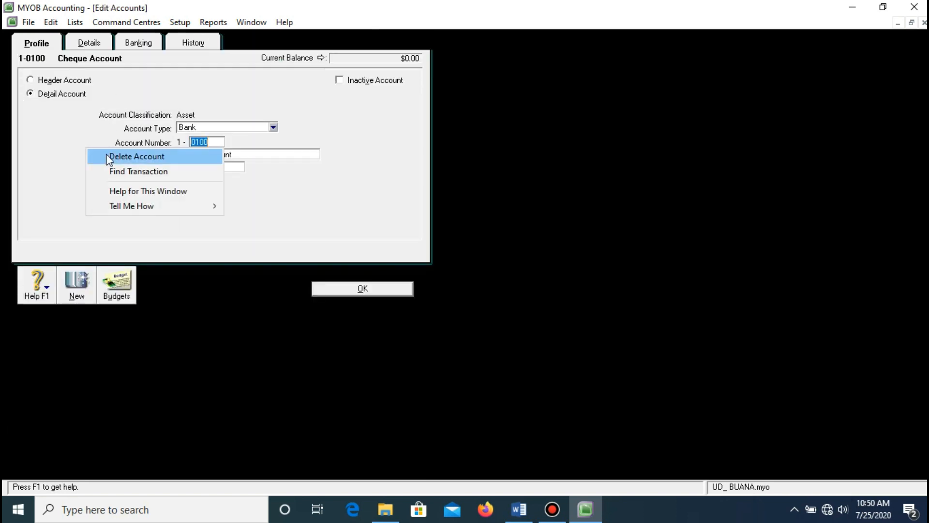
pyautogui.click(394, 288)
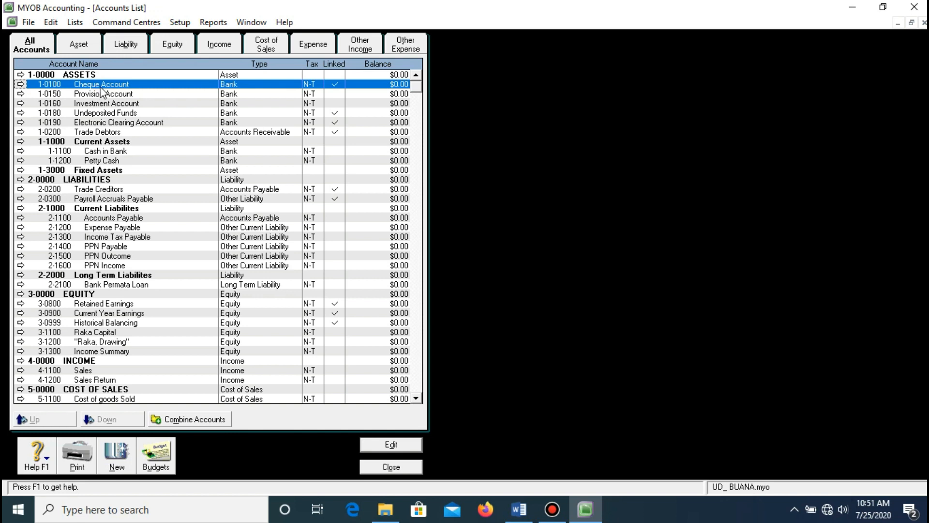
# View the profile of the ASSETS header account and return to the Accounts List.
pyautogui.click(80, 74)
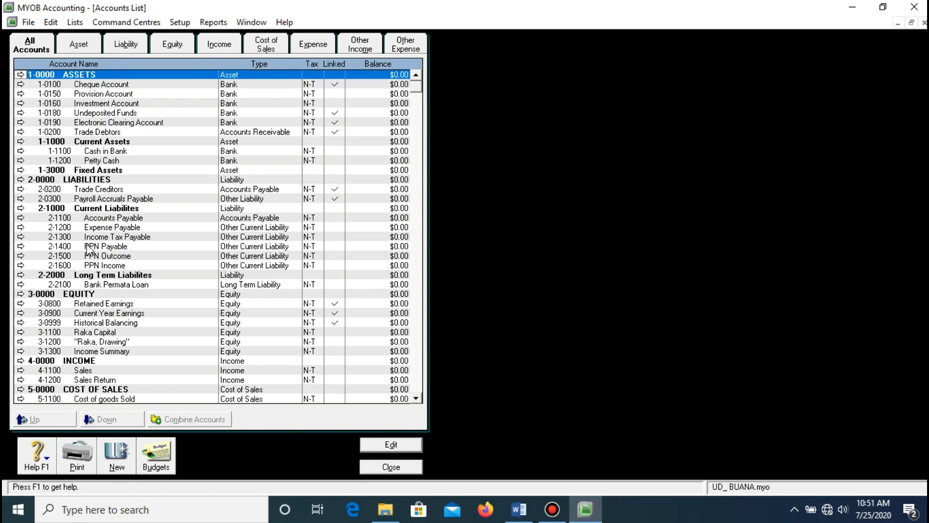
pyautogui.doubleClick(71, 77)
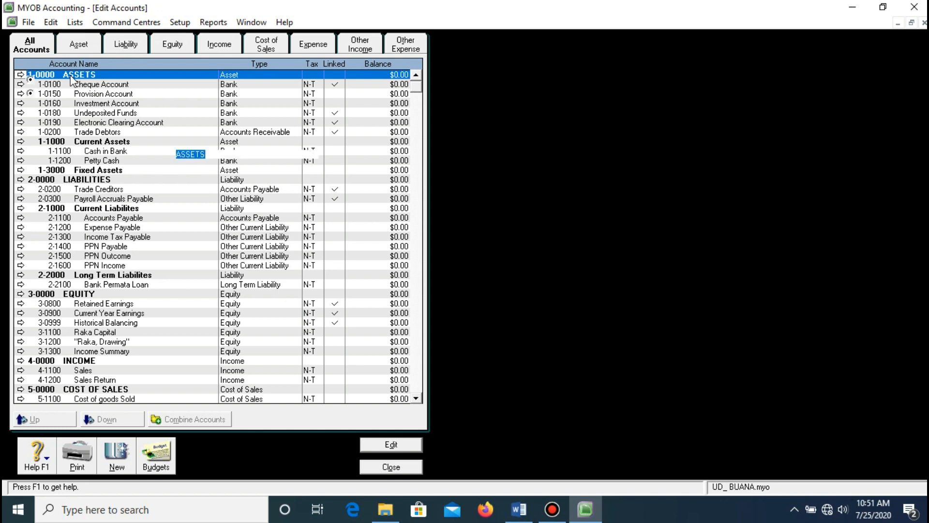
pyautogui.click(335, 289)
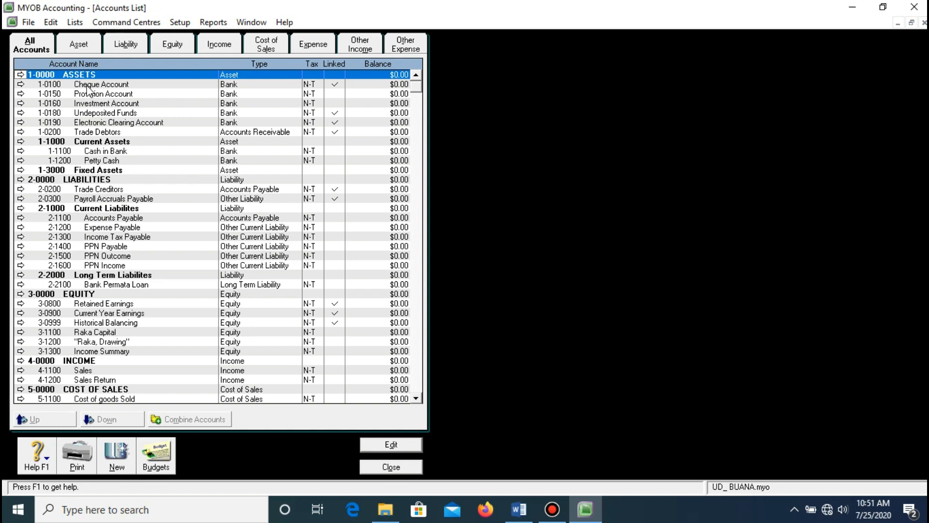
# Try to change the Cheque Account from a detail account to a header account.
pyautogui.doubleClick(88, 86)
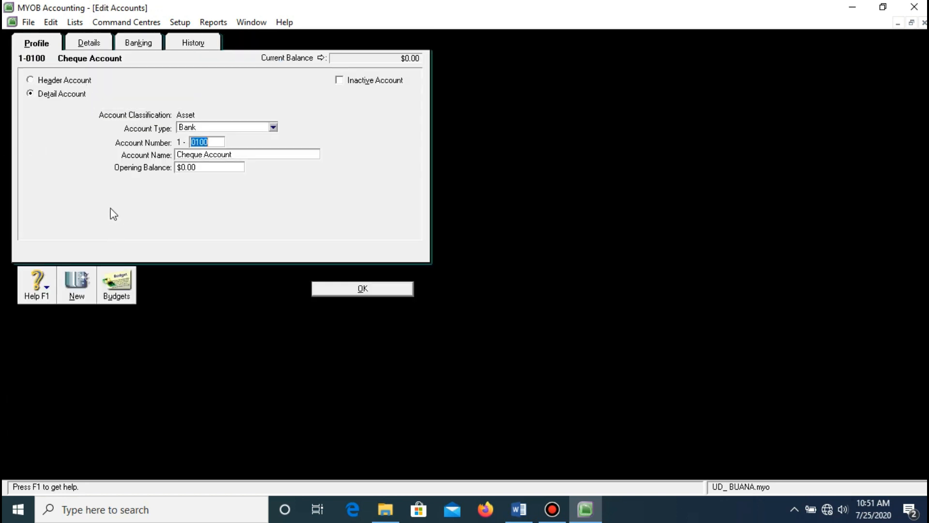
pyautogui.click(30, 80)
pyautogui.click(467, 301)
pyautogui.click(328, 288)
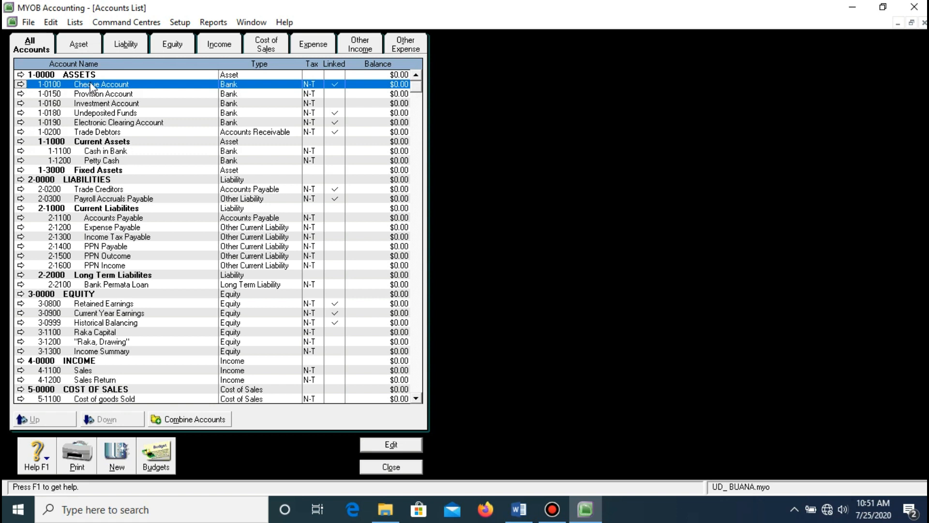
pyautogui.doubleClick(92, 86)
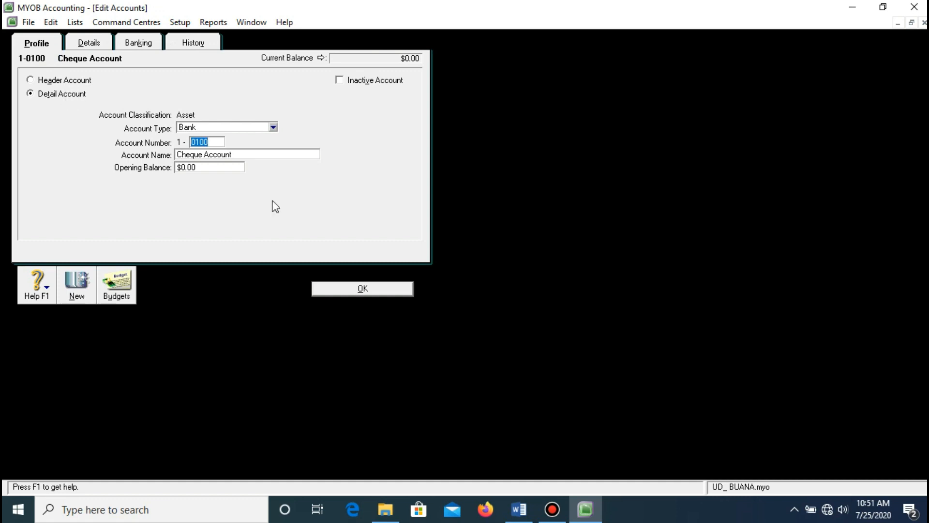
pyautogui.click(374, 290)
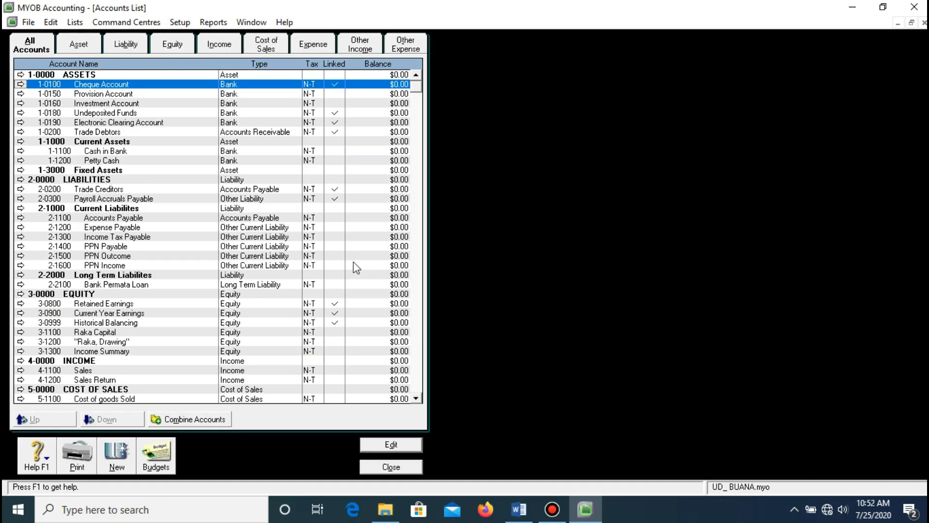
pyautogui.scroll(-6, 305, 387)
pyautogui.click(392, 467)
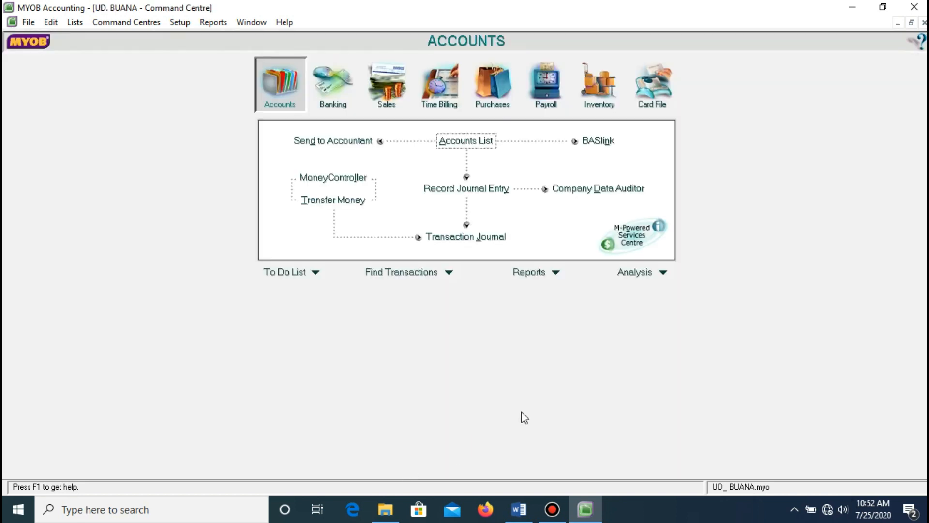